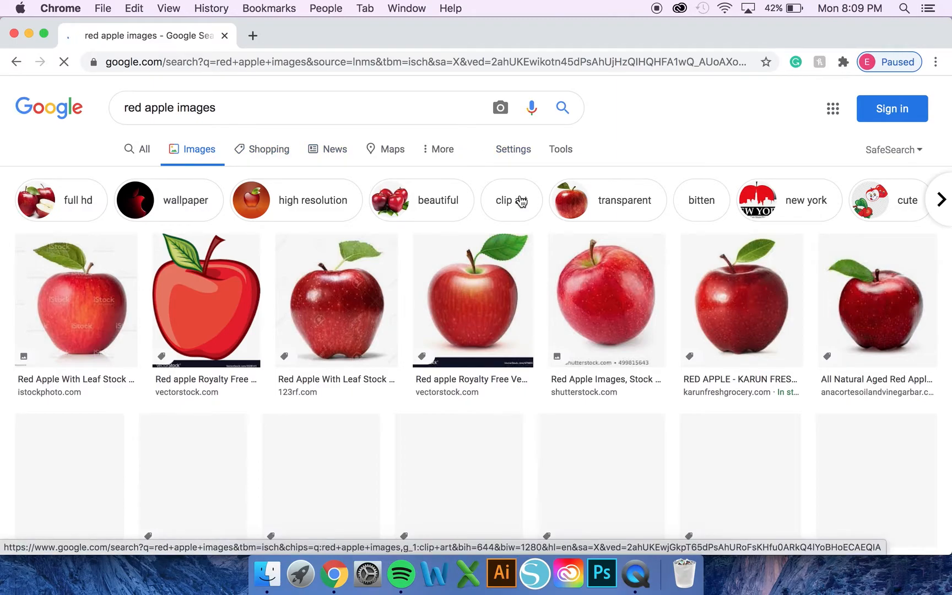
Step: Narrow the red apple image results to clip art and filter them to large size
click(521, 202)
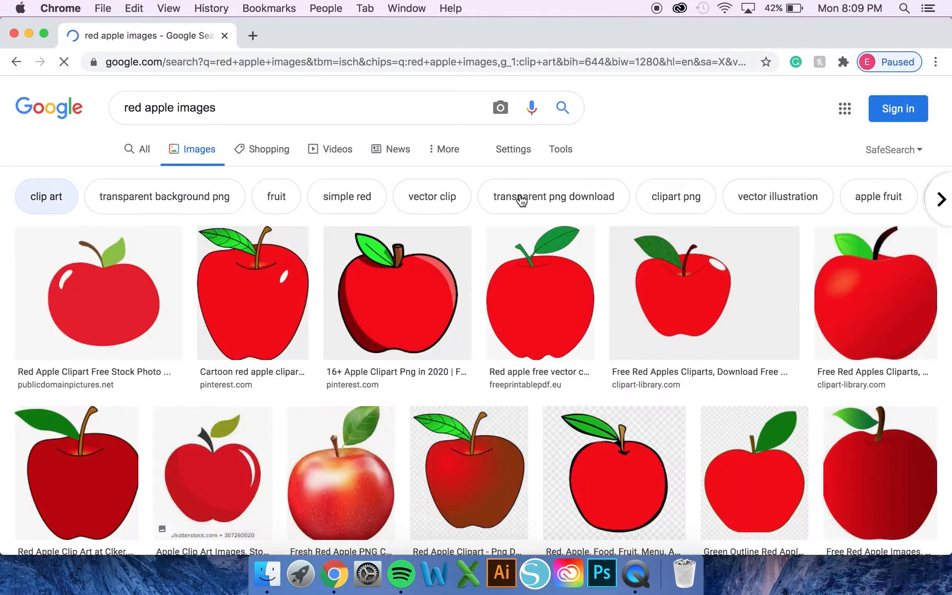
click(567, 157)
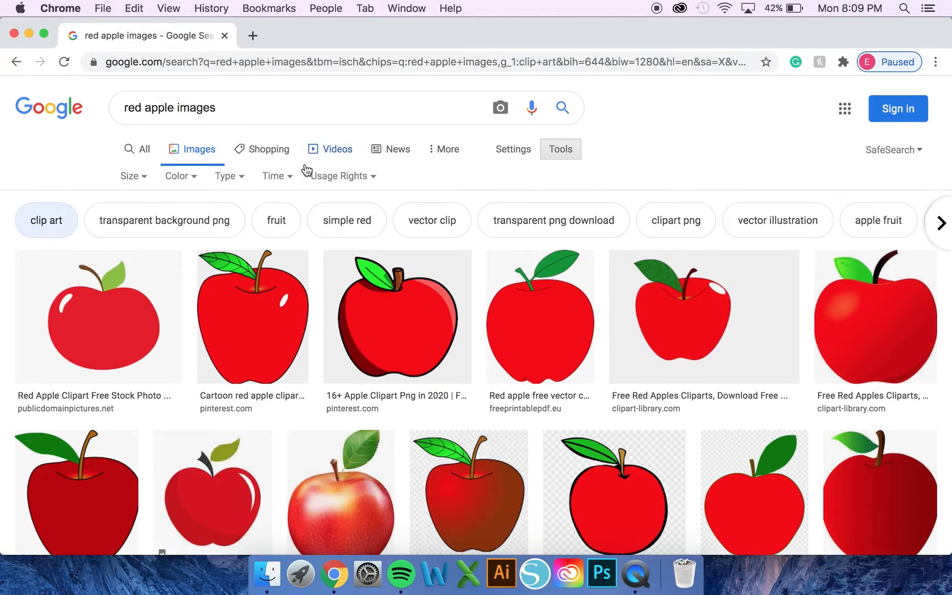
click(134, 178)
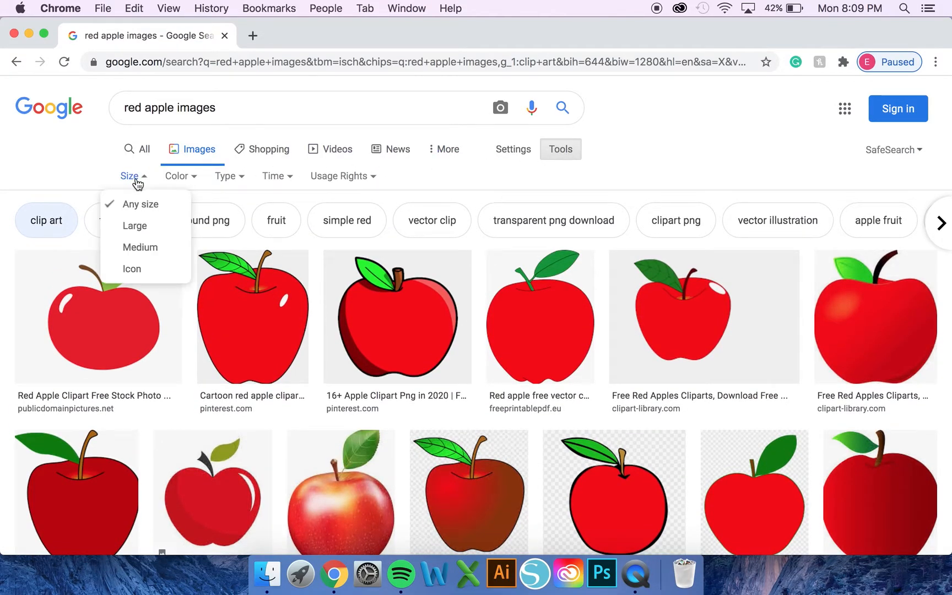
click(147, 237)
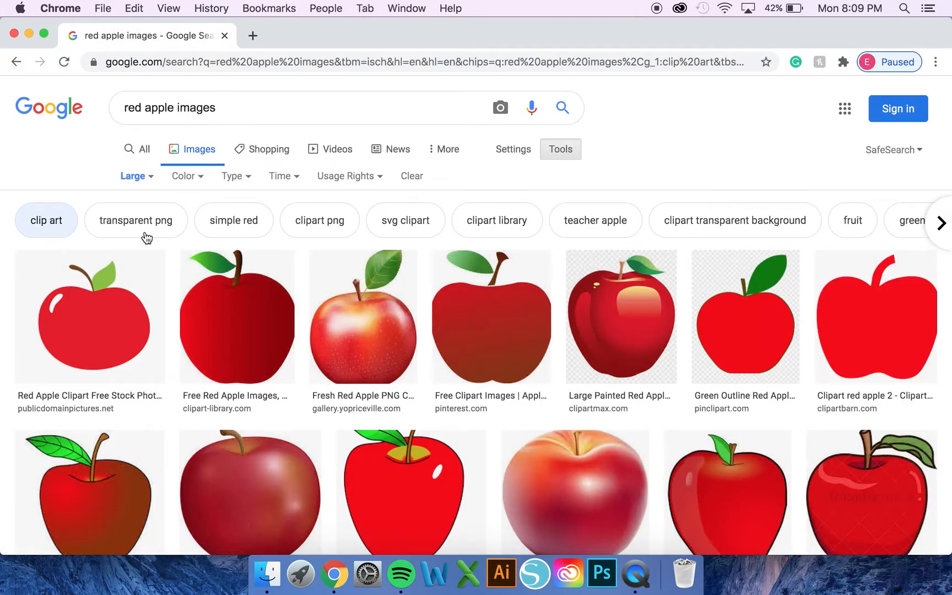
Step: Start saving the first red apple clipart as an image and begin a new folder inside the HD folder in Documents
click(121, 312)
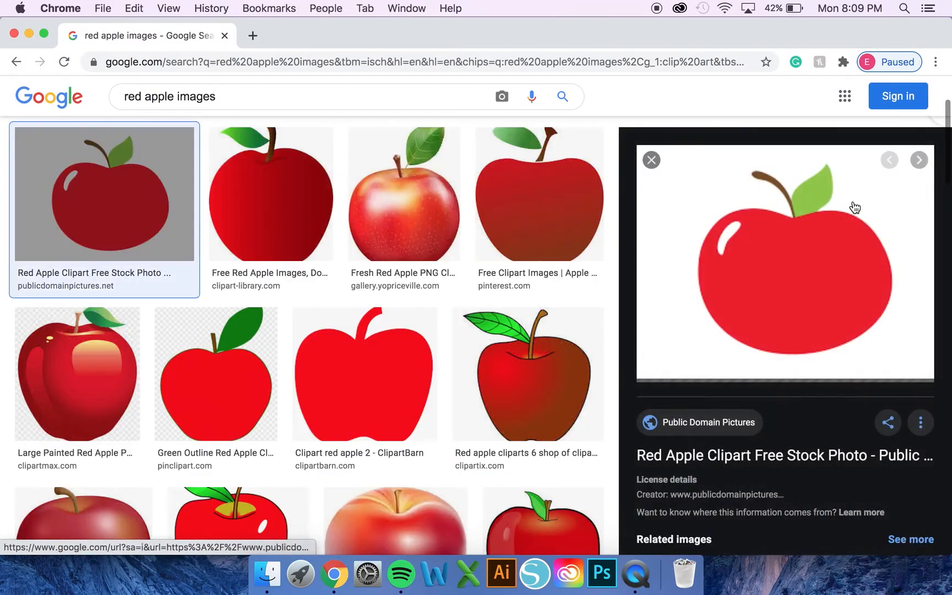
right_click(804, 275)
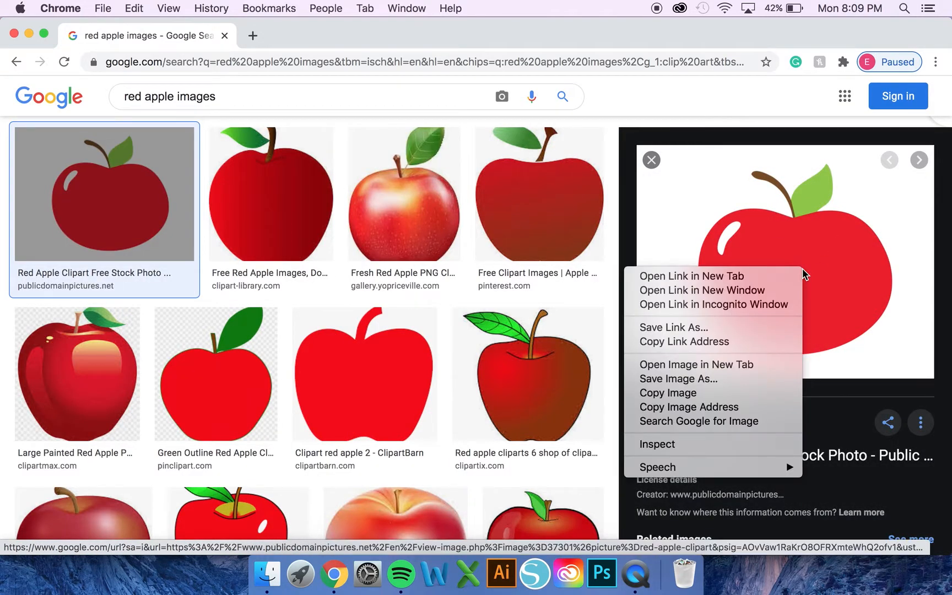
click(705, 378)
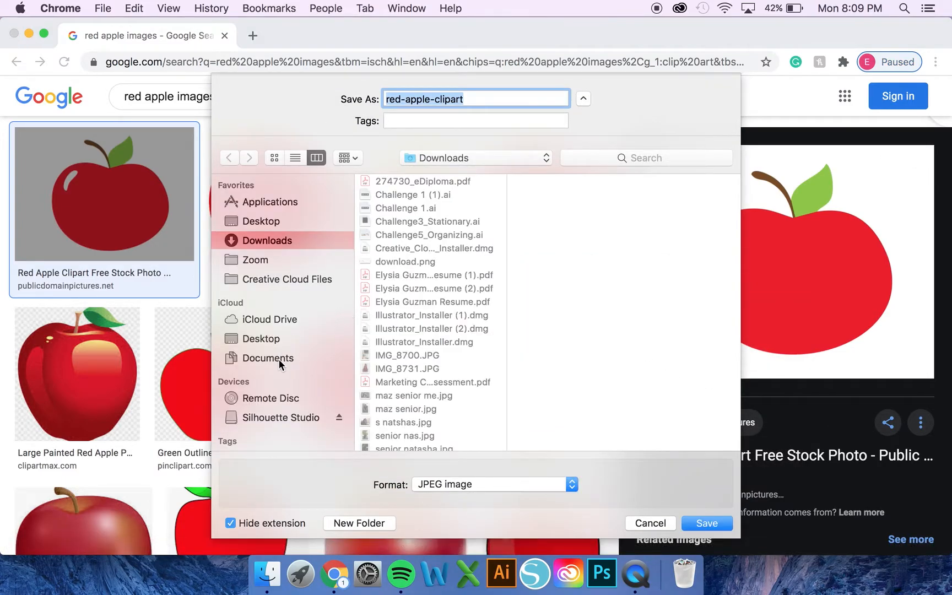
click(279, 359)
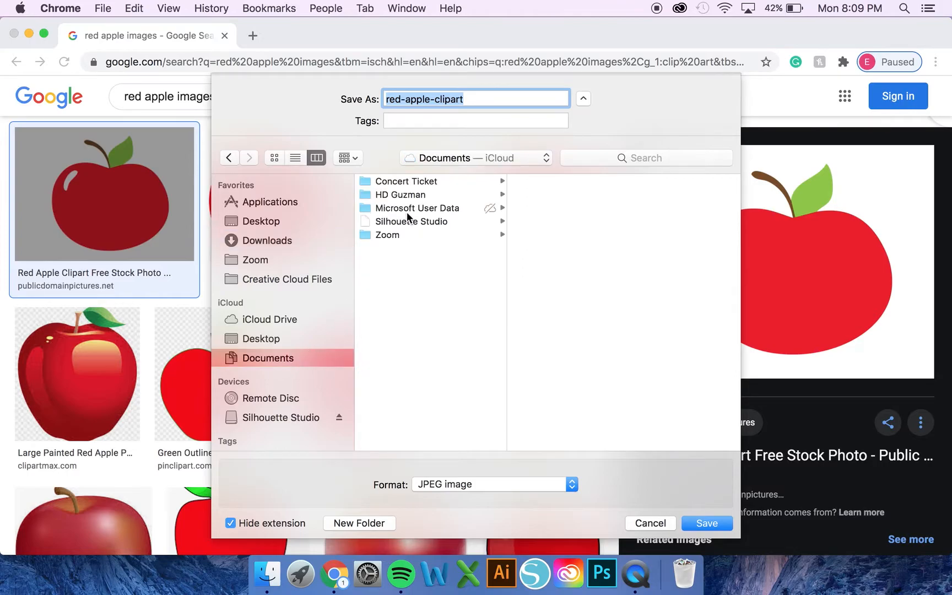
click(402, 196)
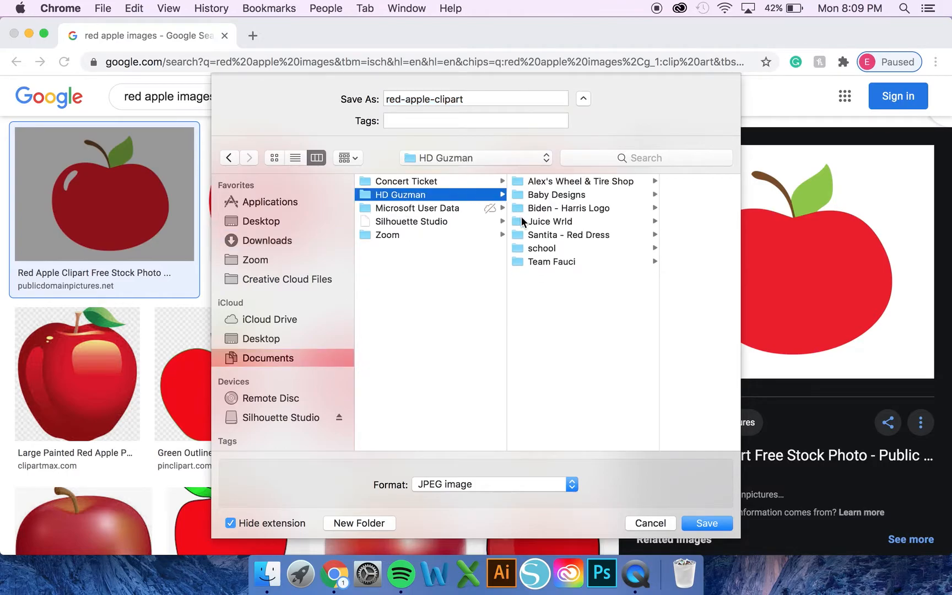
click(355, 523)
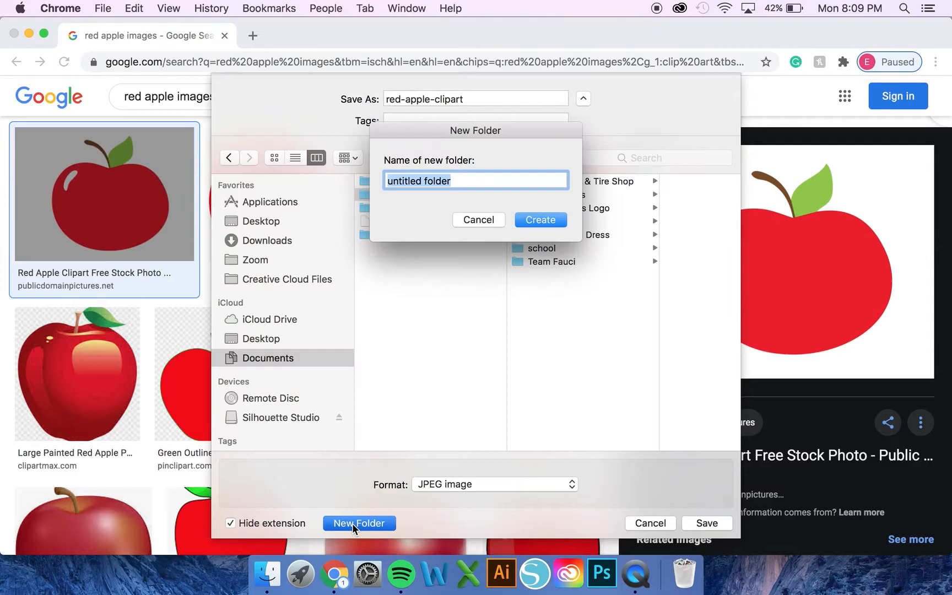
text(Sample)
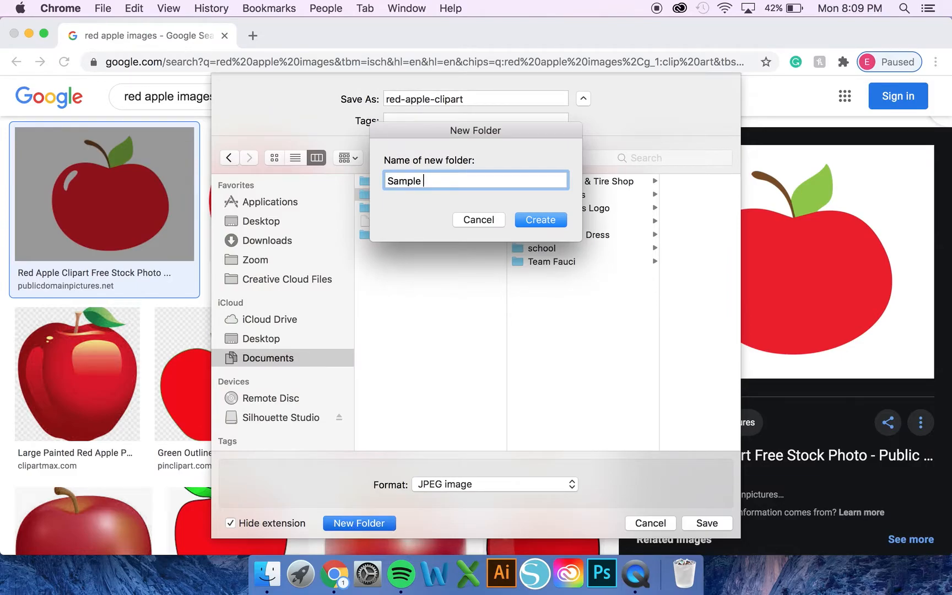
text( - Always name your file)
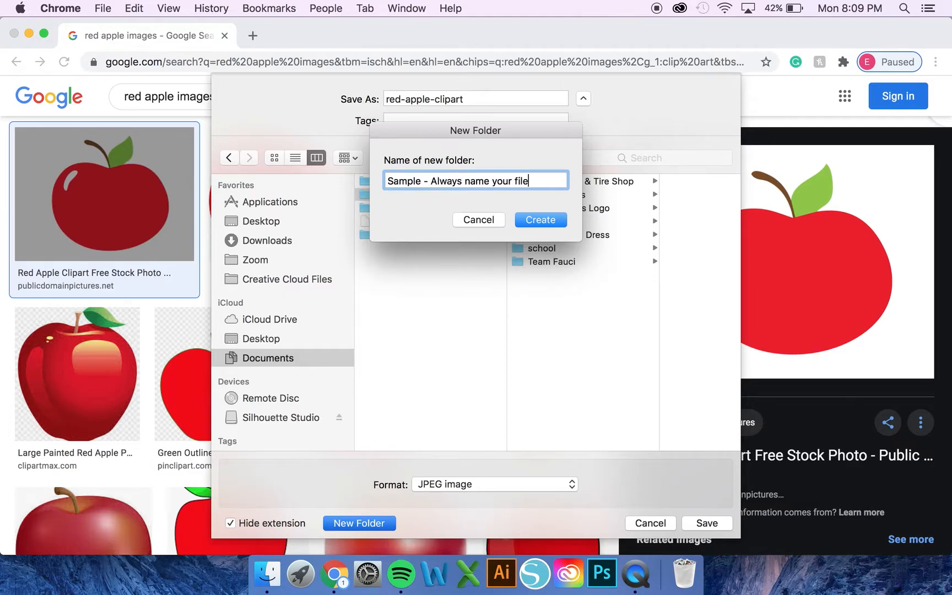
text(s and reme)
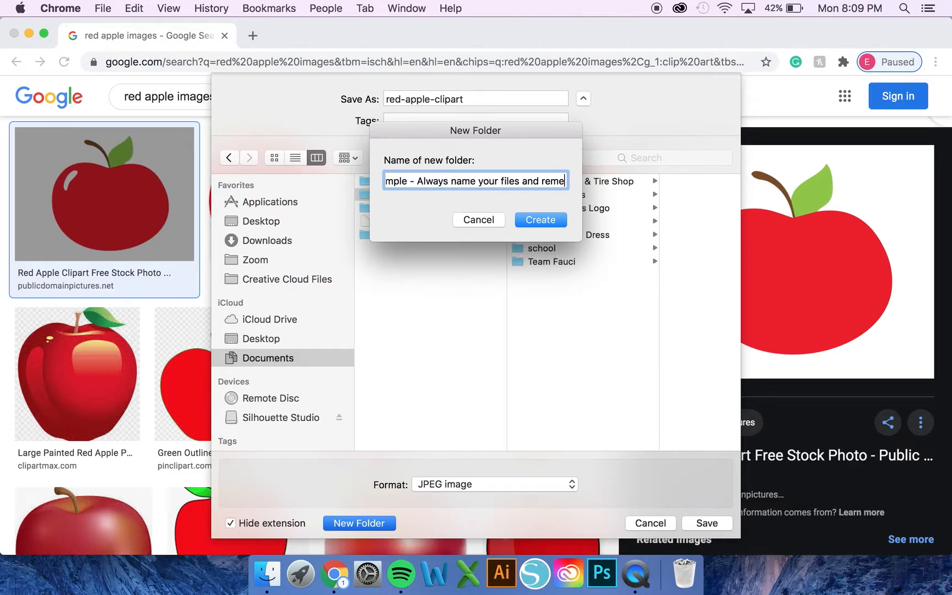
text(mber)
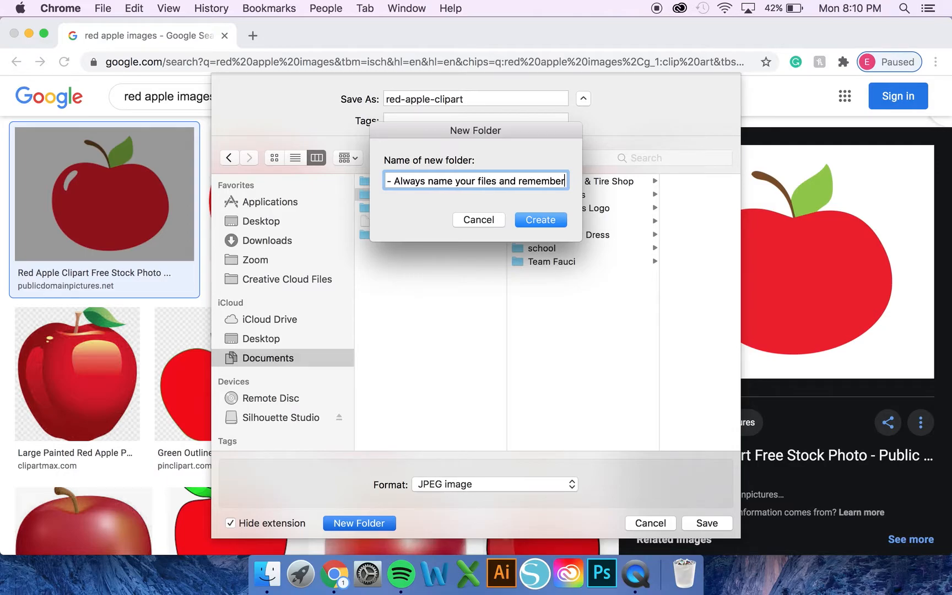
text( where you p)
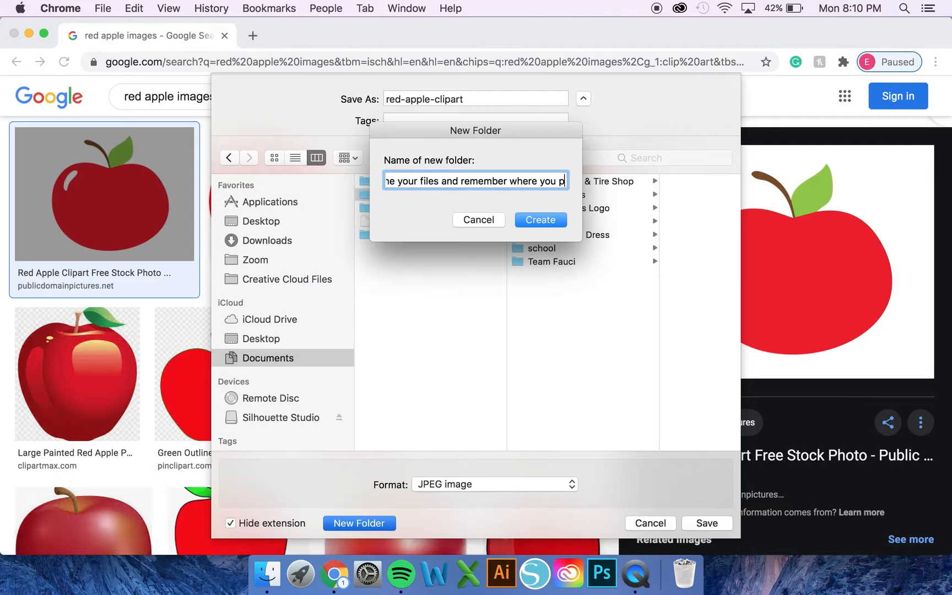
text(ut them!)
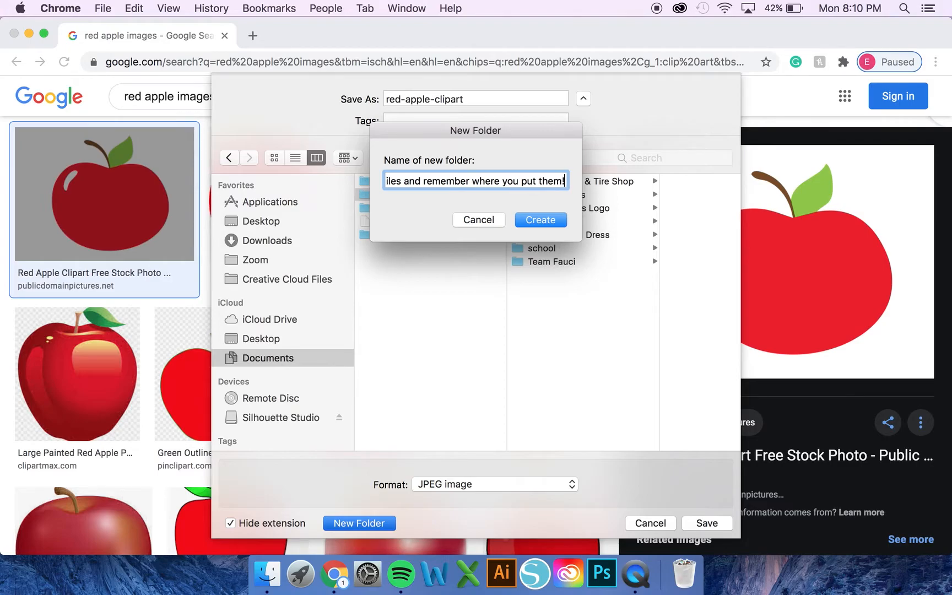
key(super+a)
key(BackSpace)
Step: Create the new folder with the name Sample and choose it as the save location
text(Same)
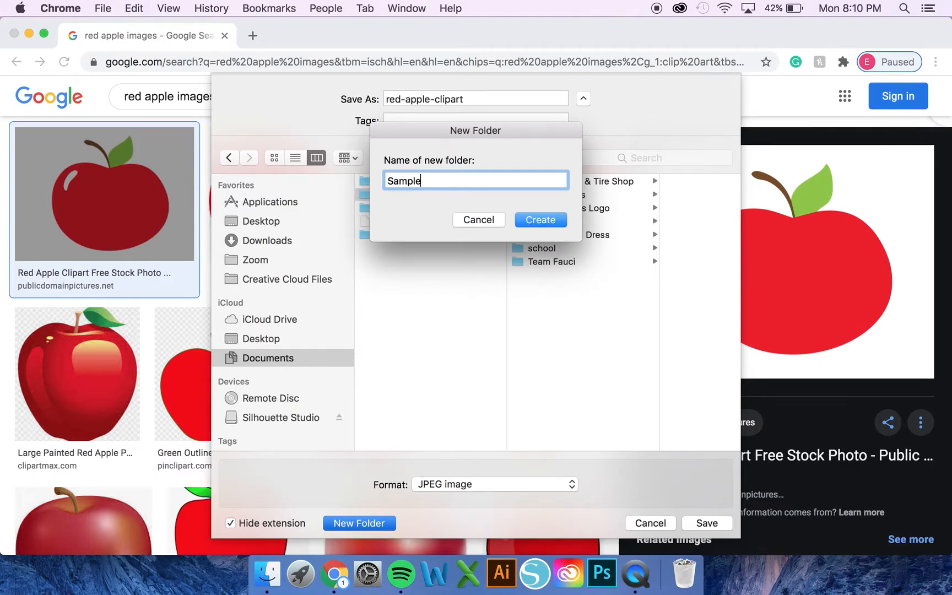
click(547, 219)
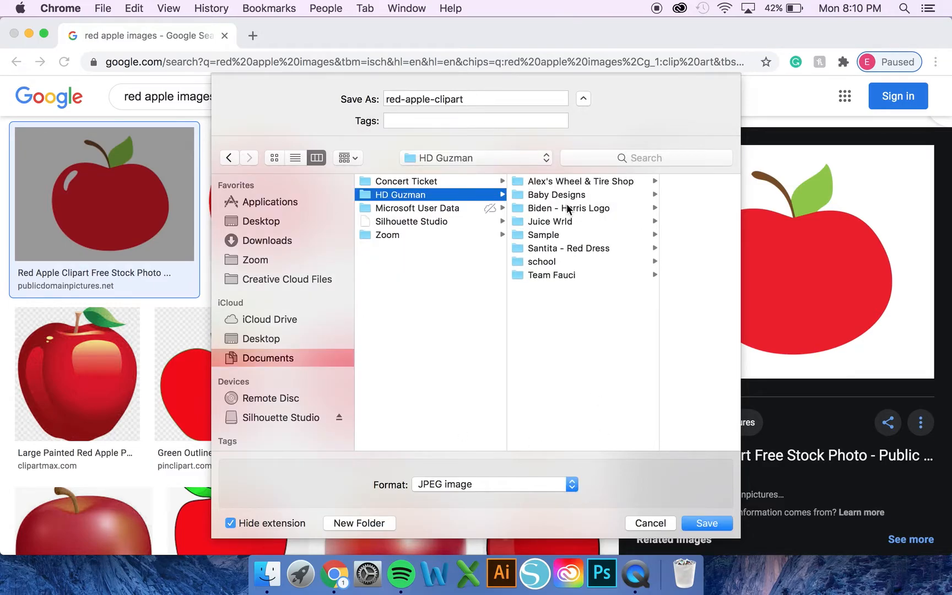
click(573, 233)
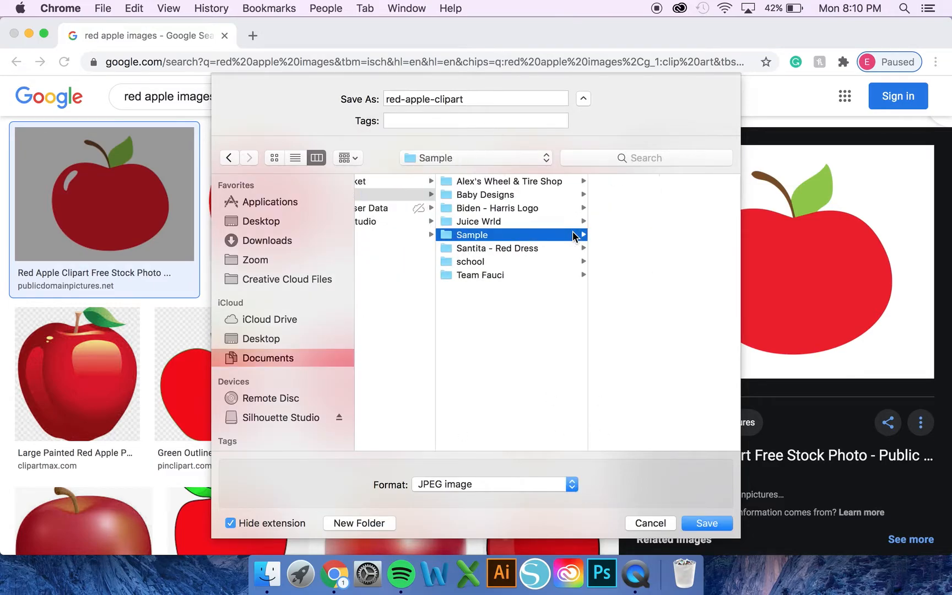
Step: Save the apple image in the Sample folder under the name Red Apple
click(482, 97)
text(Red Apple)
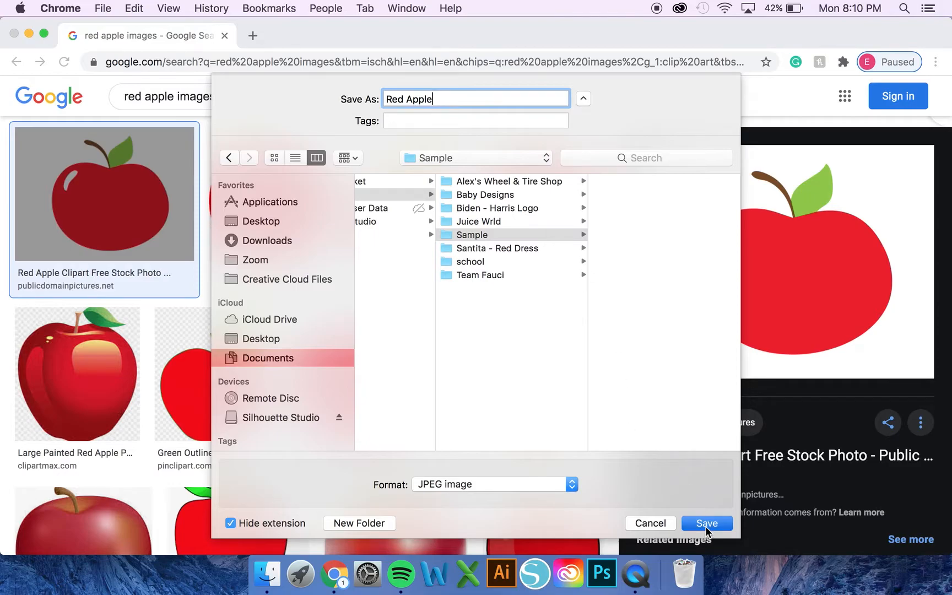
click(706, 523)
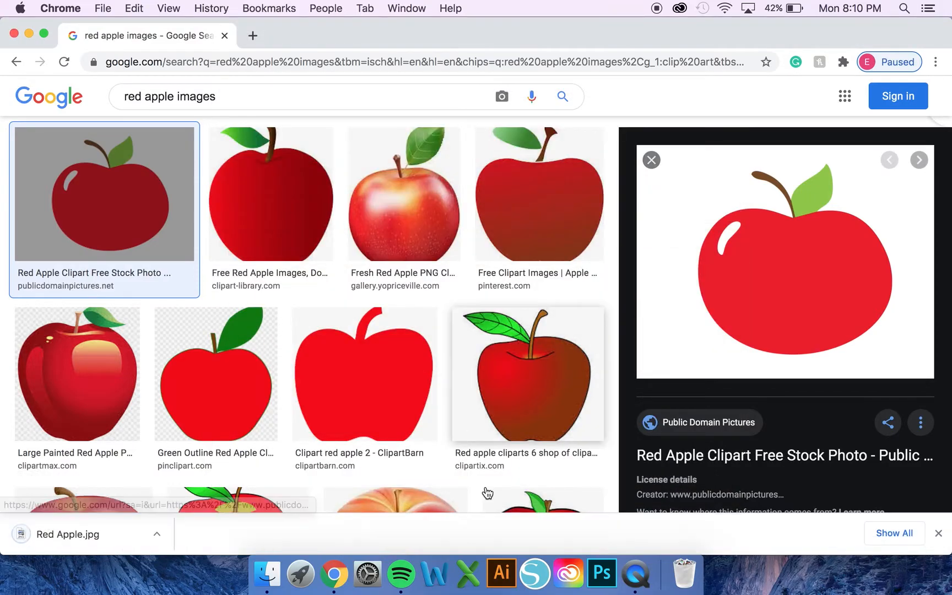
Step: Switch to Silhouette Studio and display the page setup options for the blank design
click(535, 573)
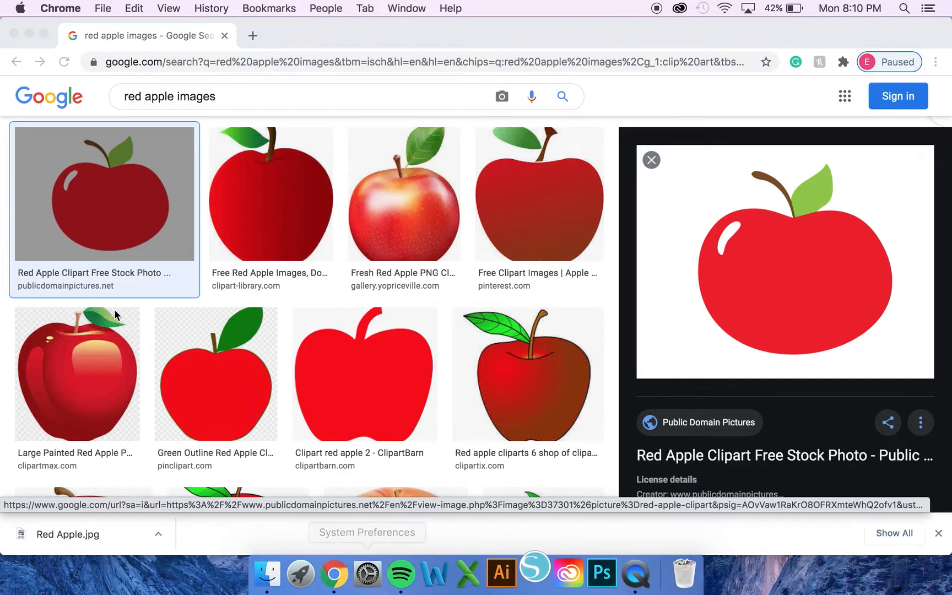
click(13, 33)
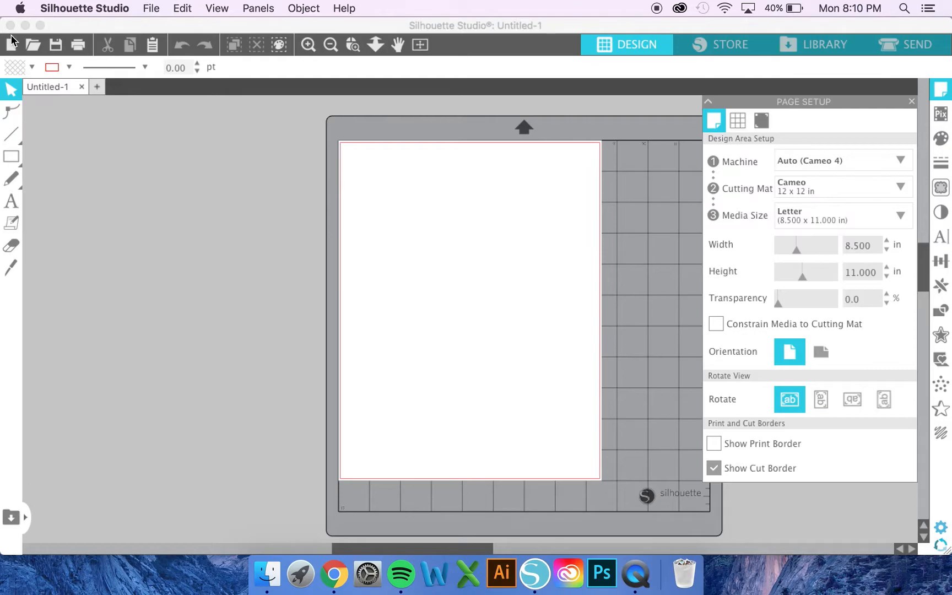
click(942, 95)
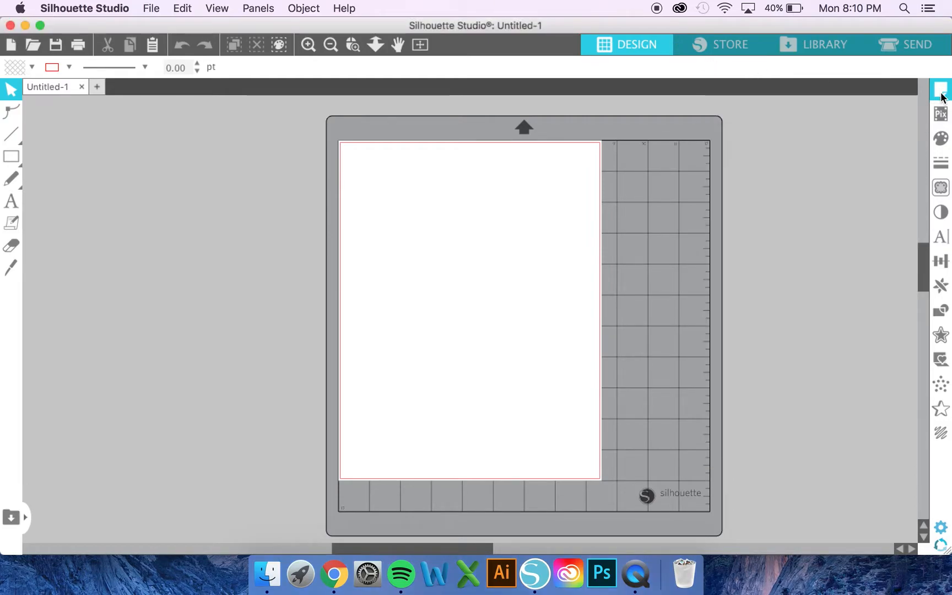
click(941, 95)
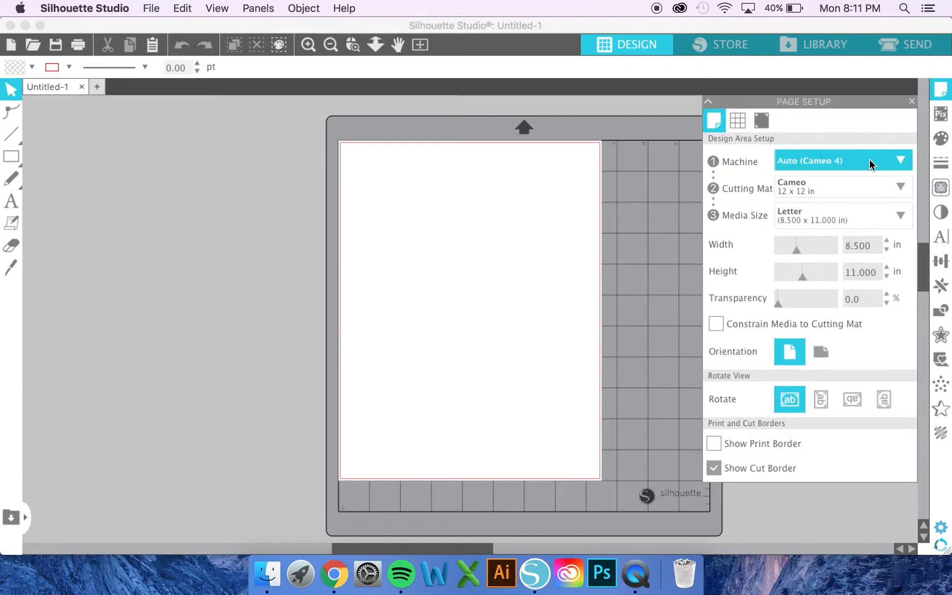
Step: Set the machine to Auto (Cameo 4), the cutting mat to Cameo 12 x 12 in and the media size to Letter
click(869, 160)
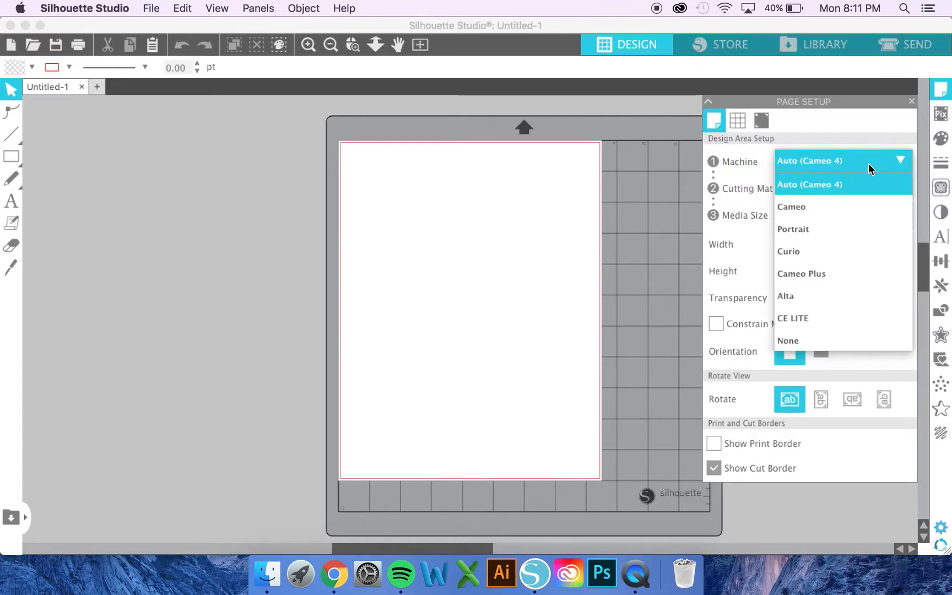
click(846, 189)
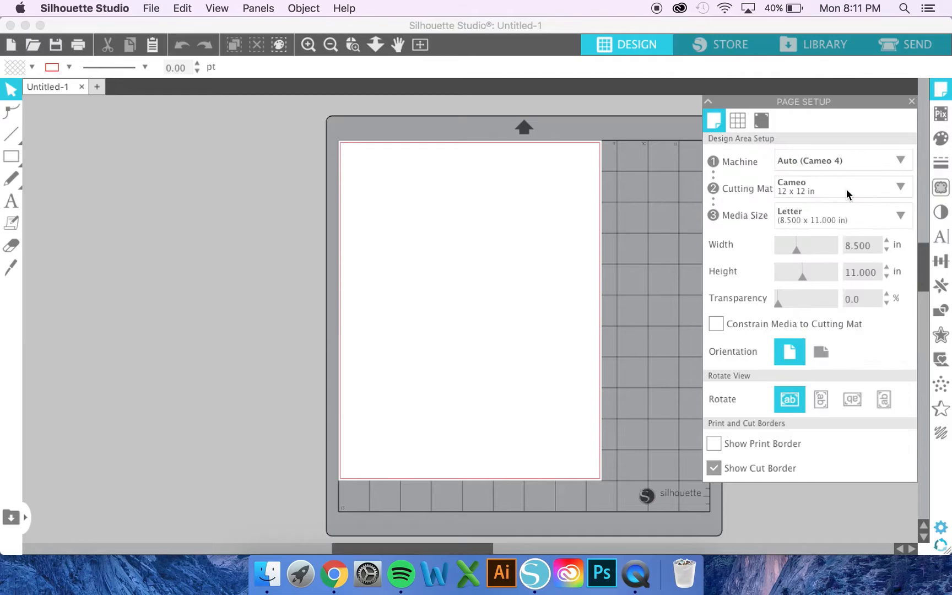
click(846, 188)
click(836, 258)
click(844, 224)
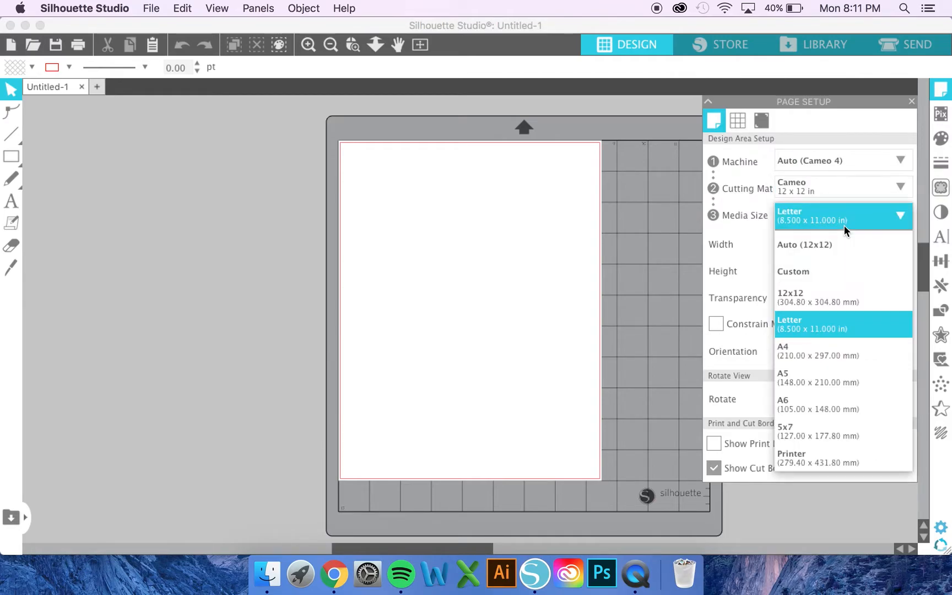
click(821, 329)
Step: Keep the print border hidden and the cut border shown, and close the page setup
click(718, 444)
click(718, 444)
click(714, 467)
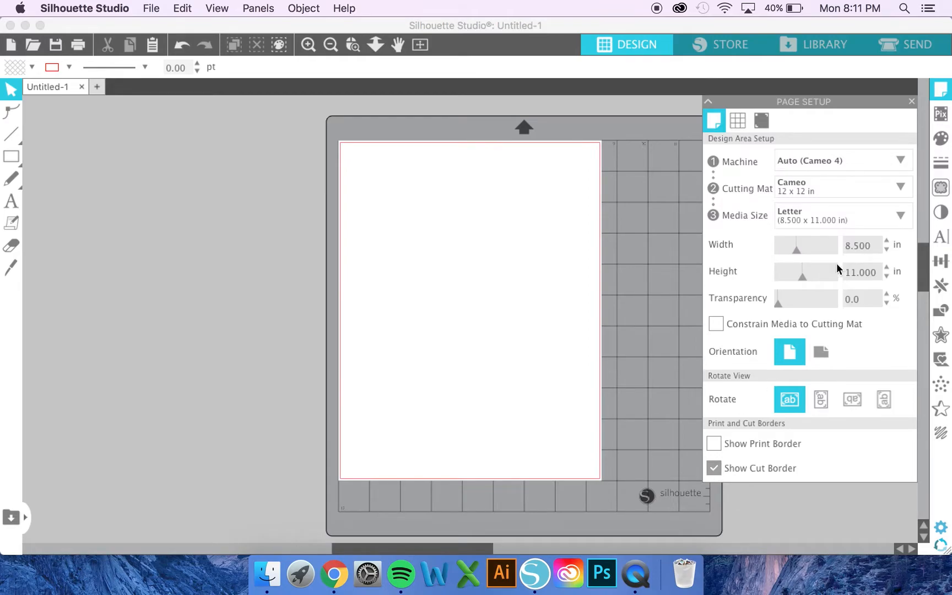
click(912, 103)
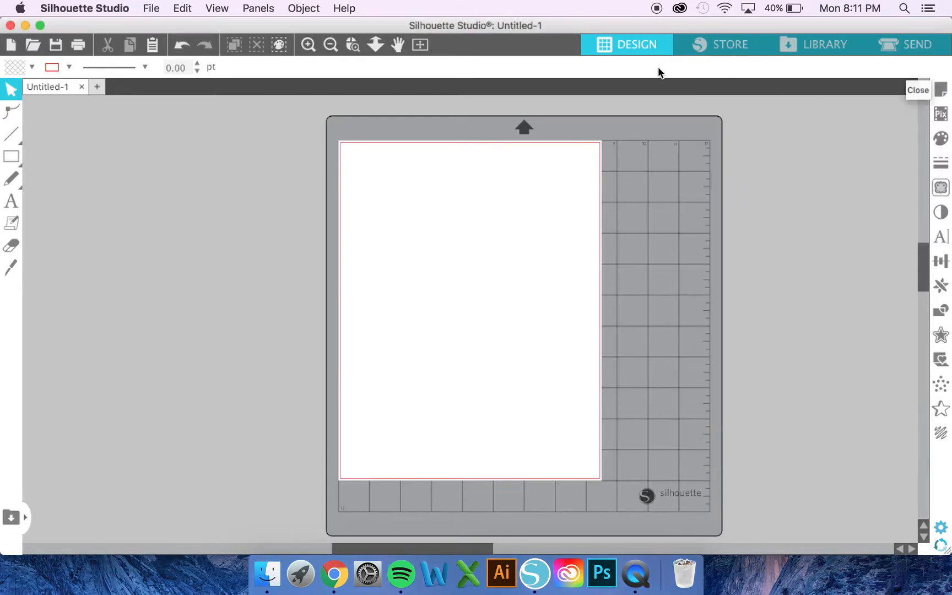
Step: Open Red Apple.jpg from the Sample folder inside the HD folder in Documents
click(151, 7)
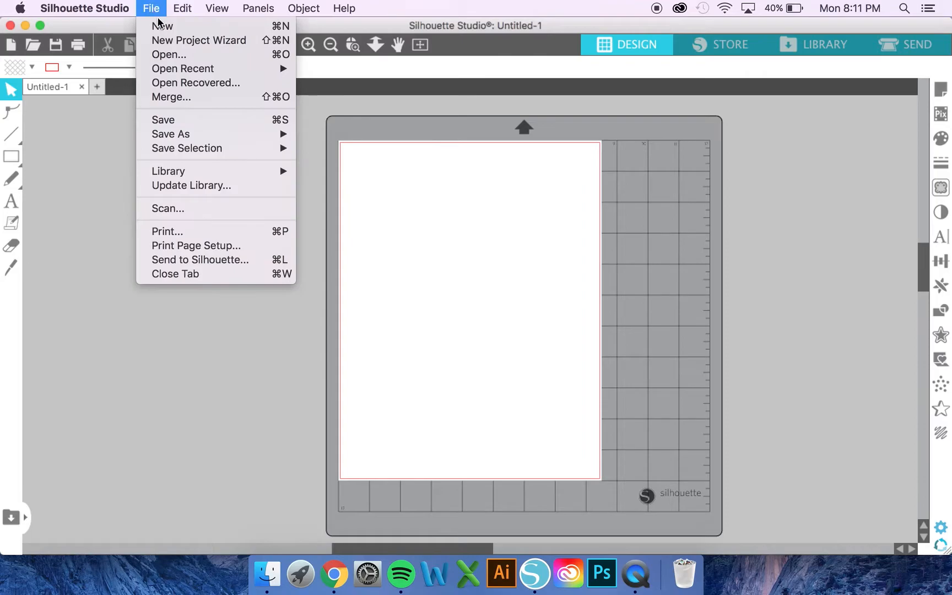
click(164, 53)
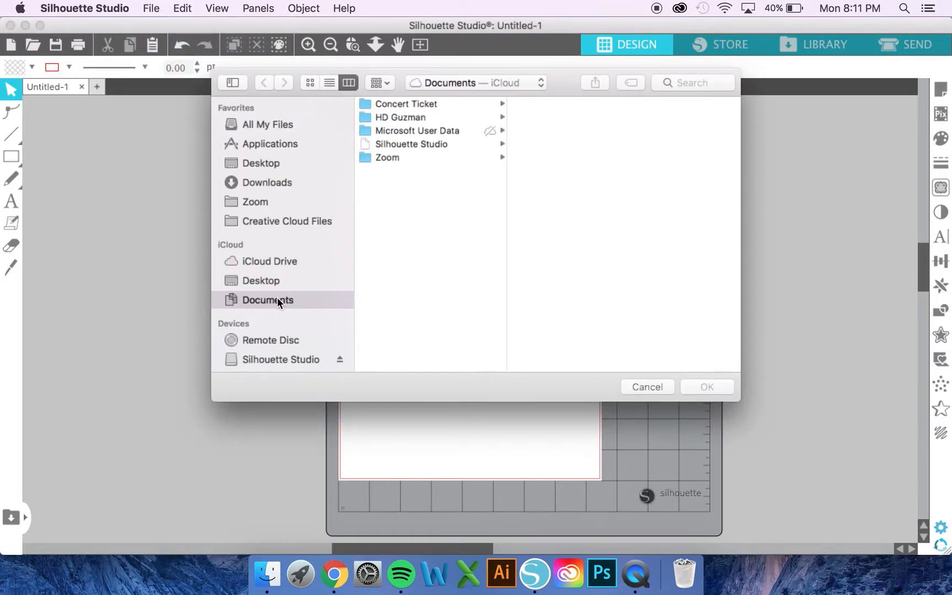
click(406, 120)
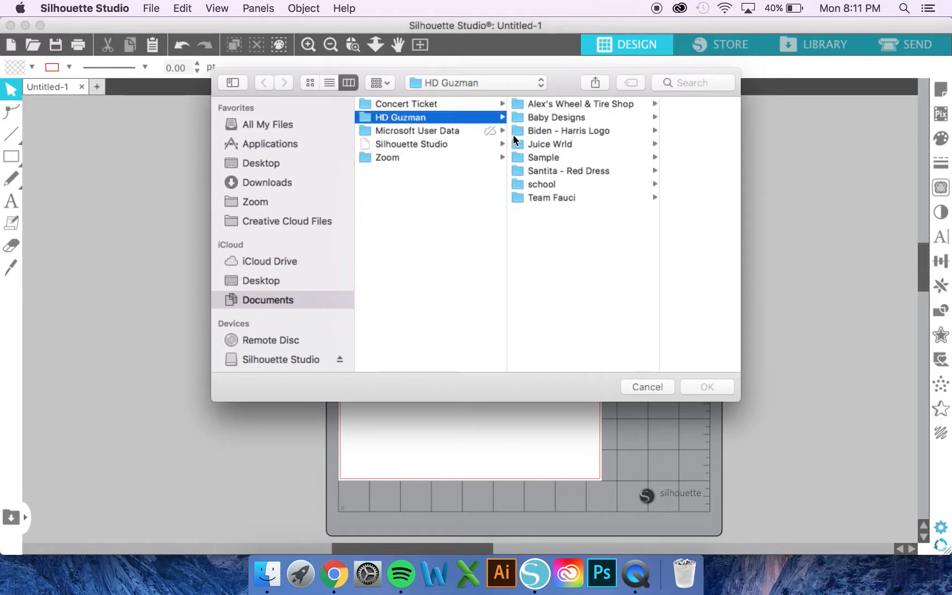
click(548, 158)
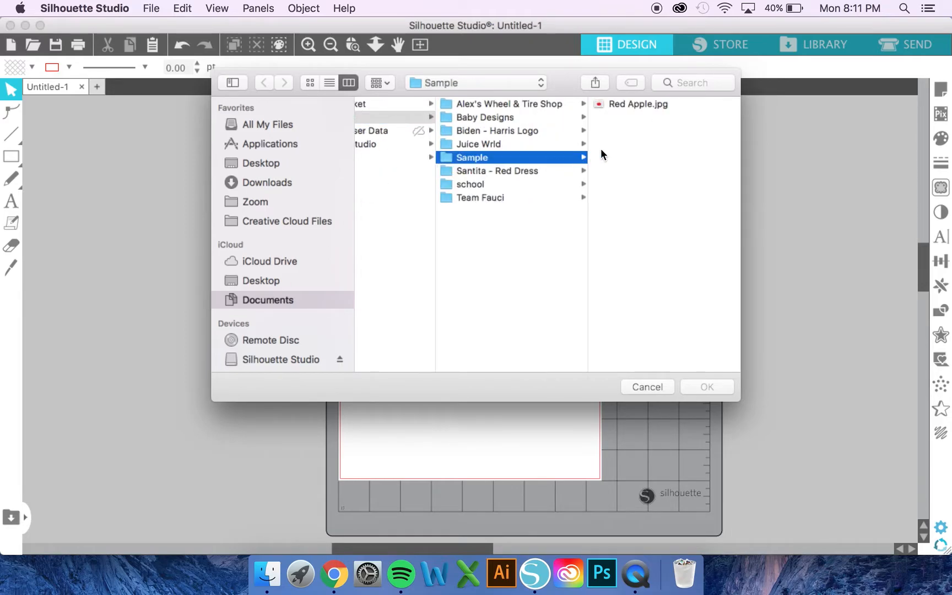
click(636, 106)
key(Return)
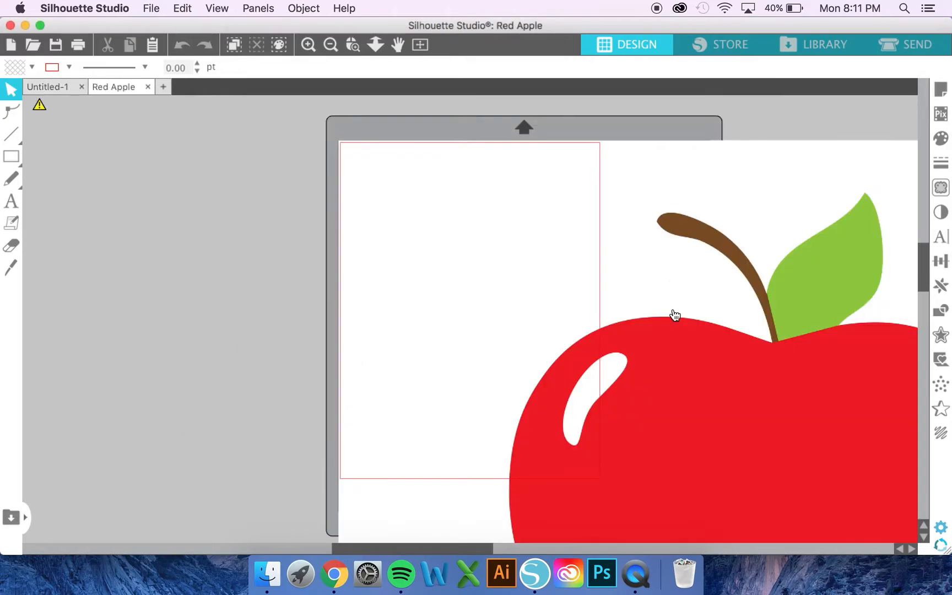
Step: Lock the apple image's proportions, set its height to 2.5 in and place it near the page's upper-left corner
click(705, 334)
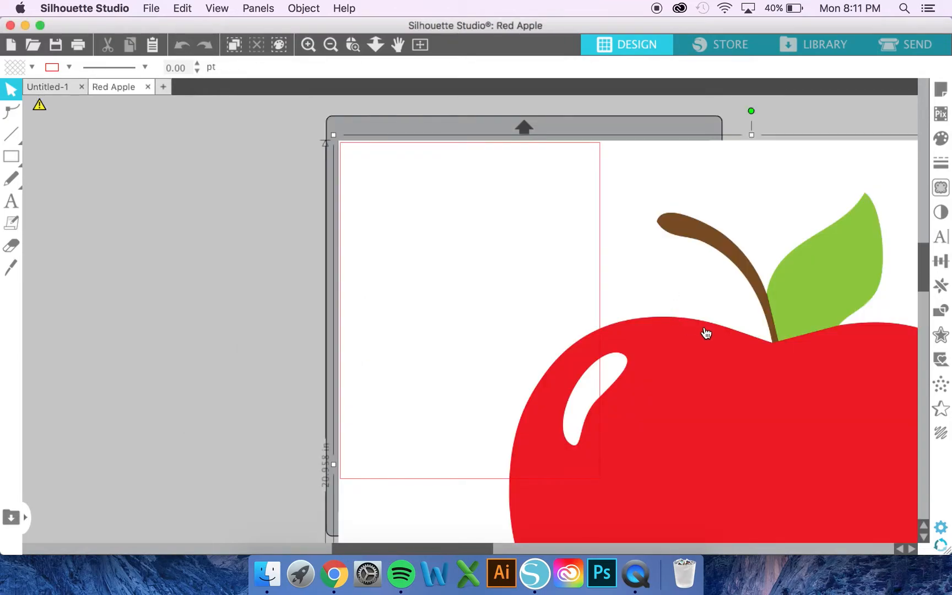
click(378, 69)
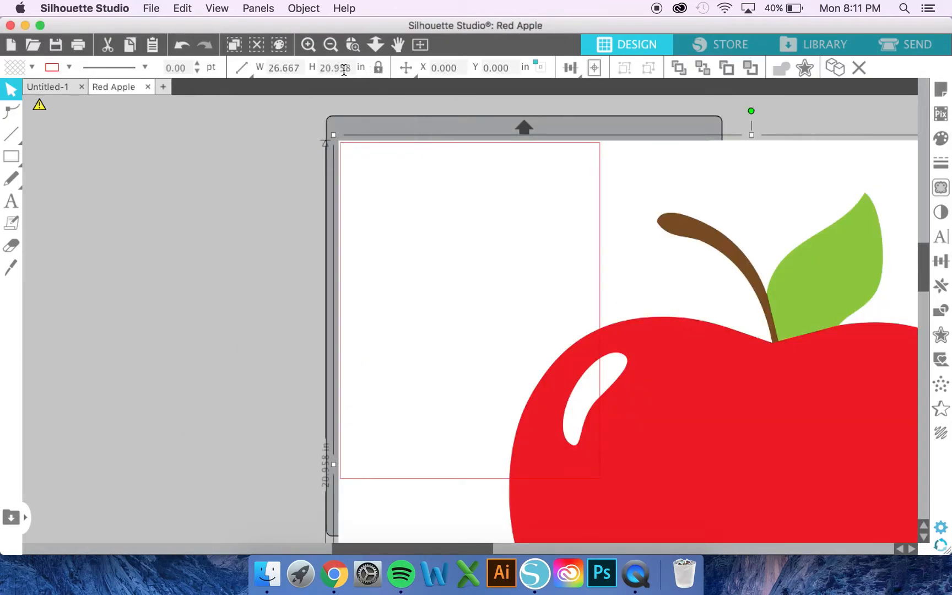
click(339, 69)
text(2)
key(Return)
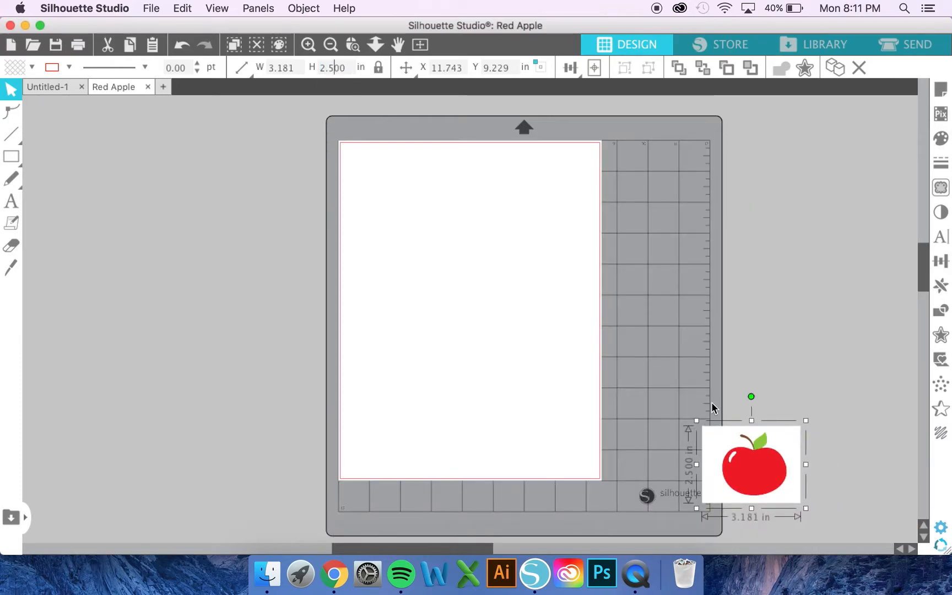
drag(755, 470, 423, 204)
Step: Try a width of 2.5 in for the apple image, then set its height back to 2.5 in
double_click(286, 67)
text(2)
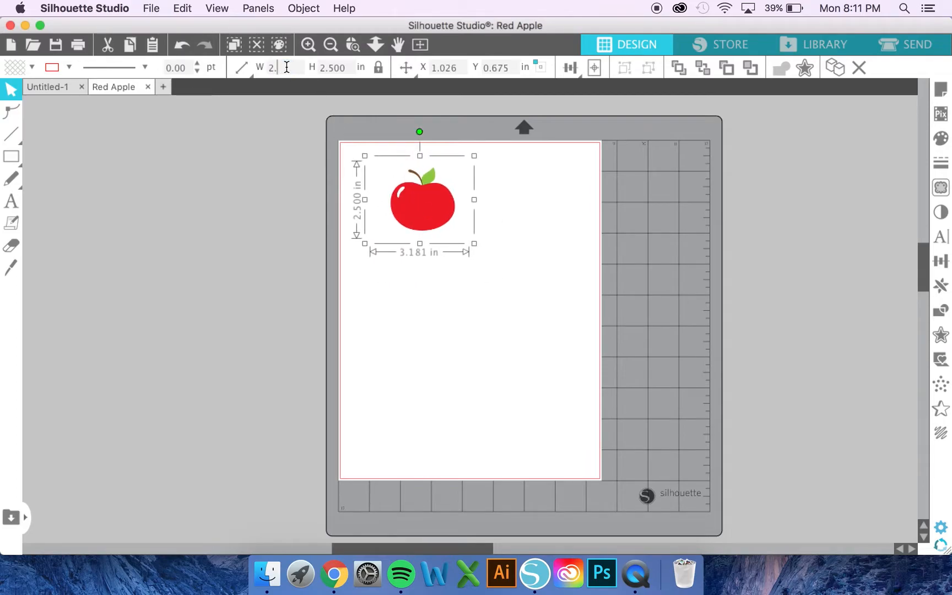
text(.5)
key(Return)
double_click(338, 68)
text(2.5)
key(Return)
Step: Move the apple image farther inside the page, to about X 1.0 in and Y 1.48 in
drag(426, 206, 419, 207)
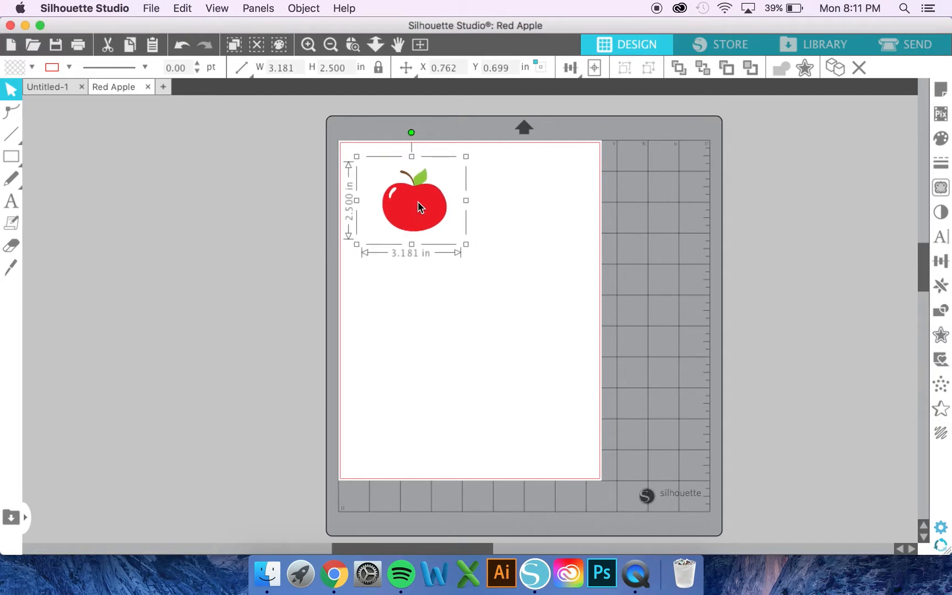
click(306, 44)
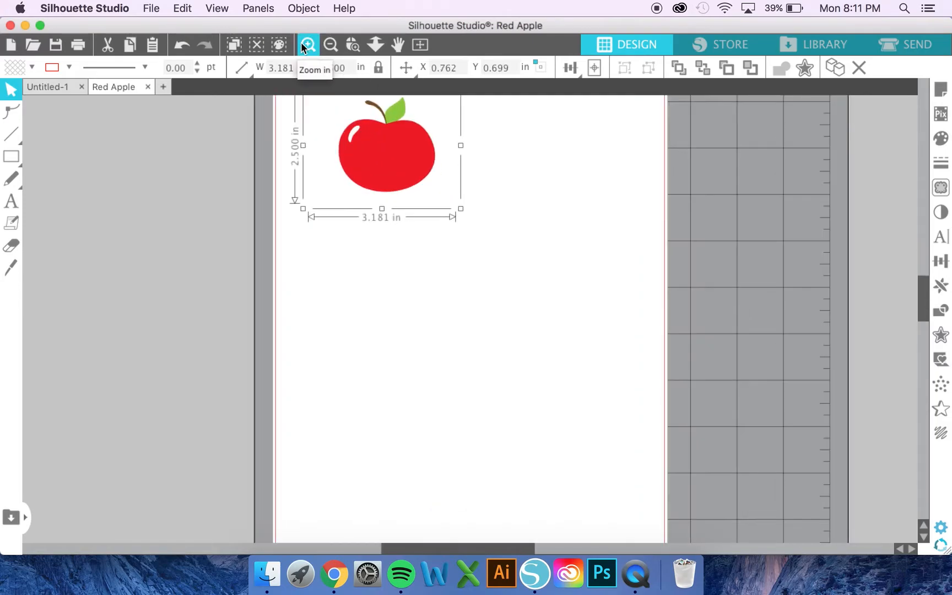
click(306, 45)
drag(358, 106, 377, 274)
drag(336, 157, 349, 209)
Step: Define a trace area of about 2.16 by 2.11 in that encloses the whole apple with its stem and leaf
click(308, 44)
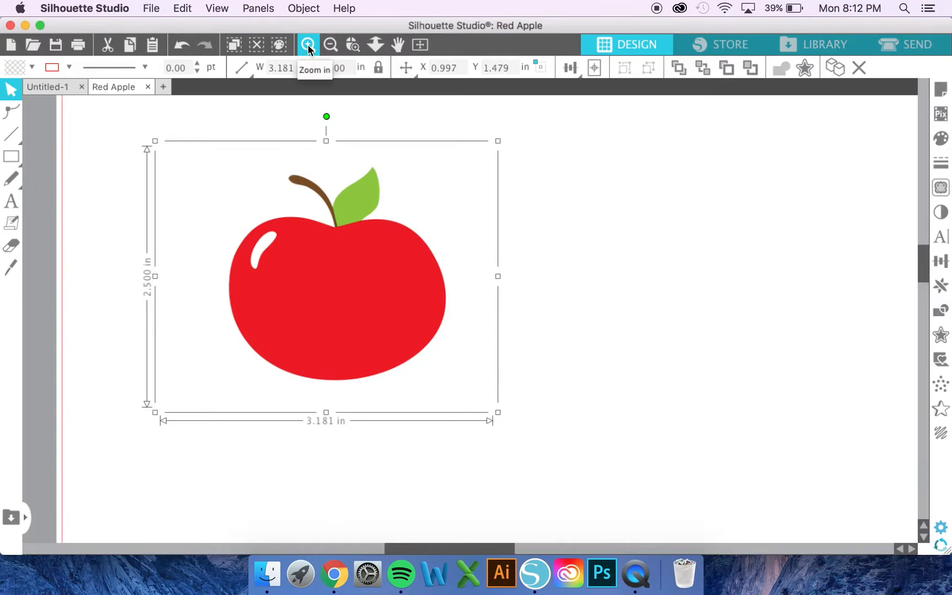
click(308, 44)
click(308, 47)
click(398, 44)
drag(319, 230, 398, 253)
key(v)
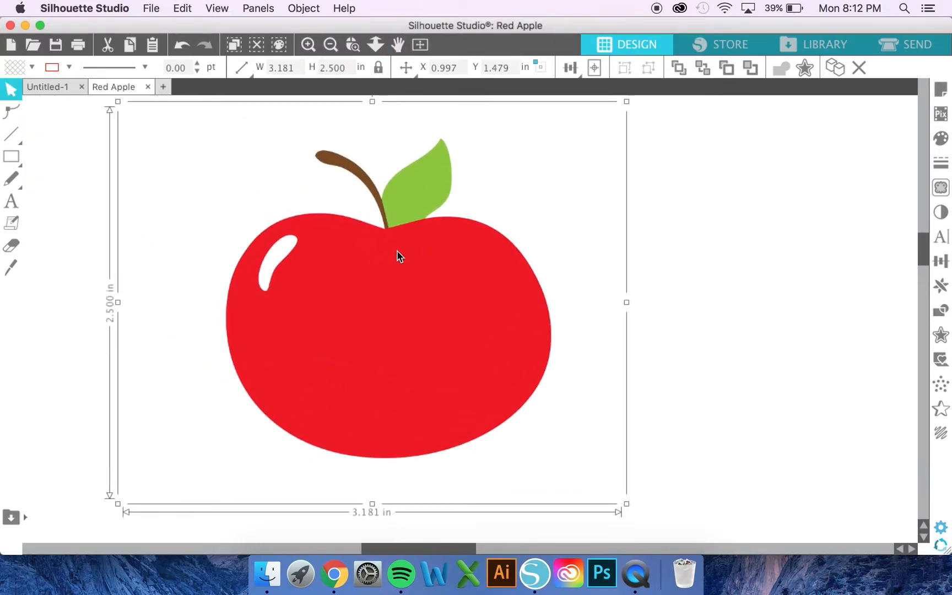
click(947, 187)
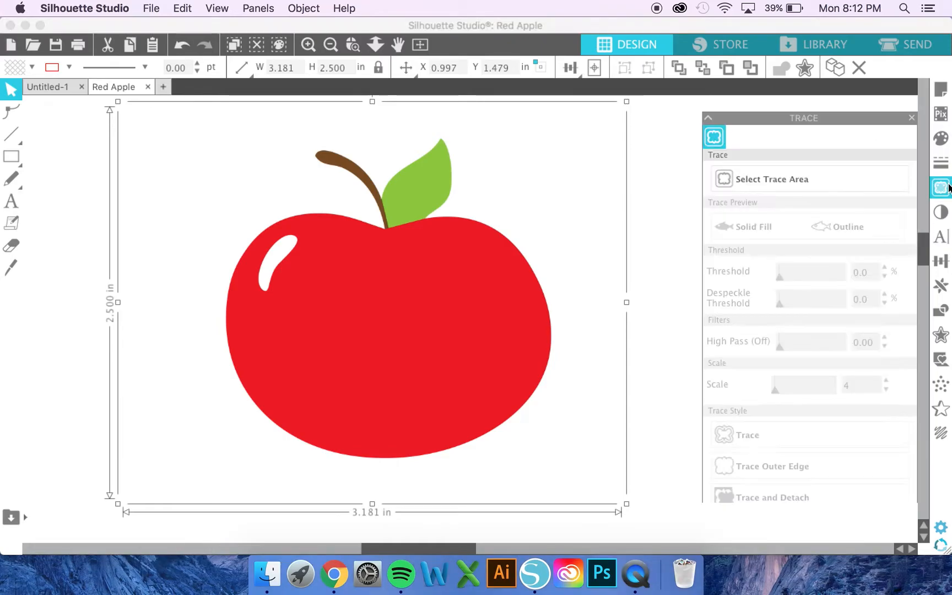
click(740, 171)
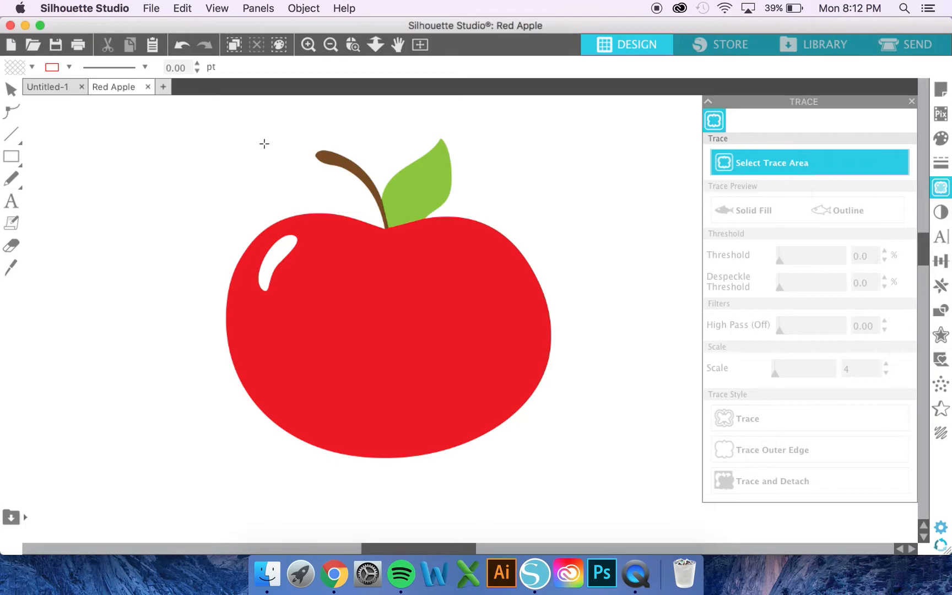
mouse_move(221, 139)
mouse_down()
mouse_move(418, 394)
mouse_move(560, 468)
mouse_up()
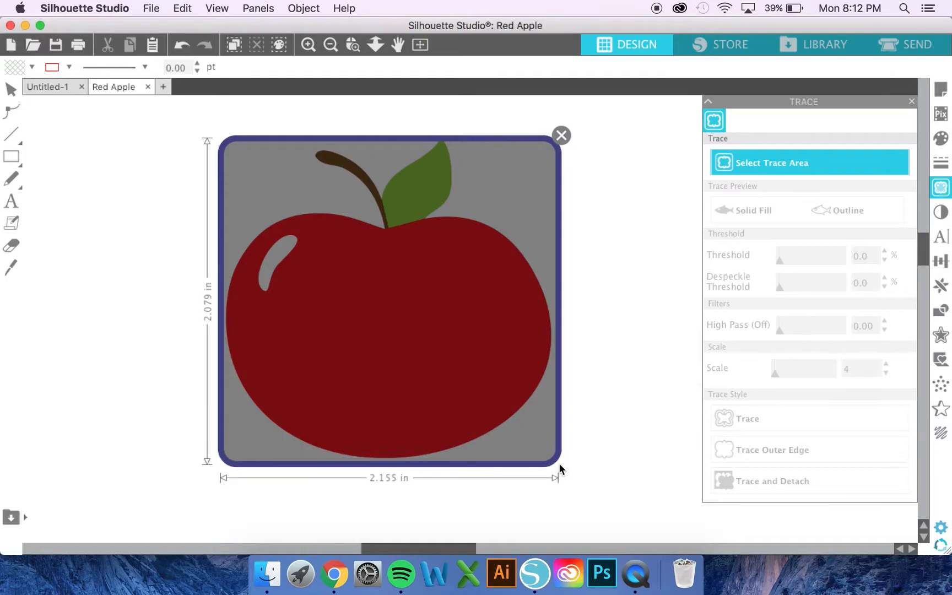
drag(393, 137, 393, 128)
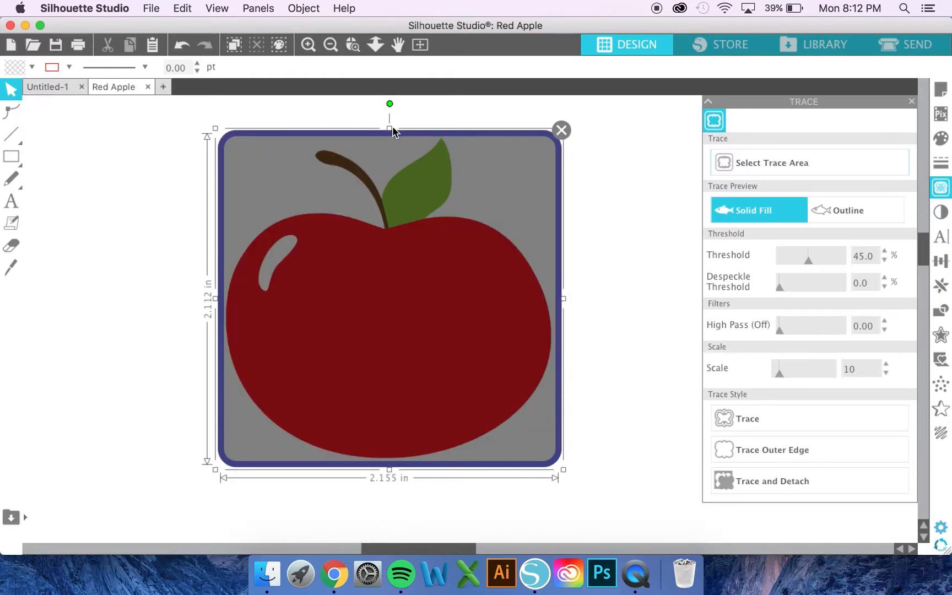
Step: Raise the trace threshold to 77% and trace the outer edge of the apple
drag(810, 261, 826, 263)
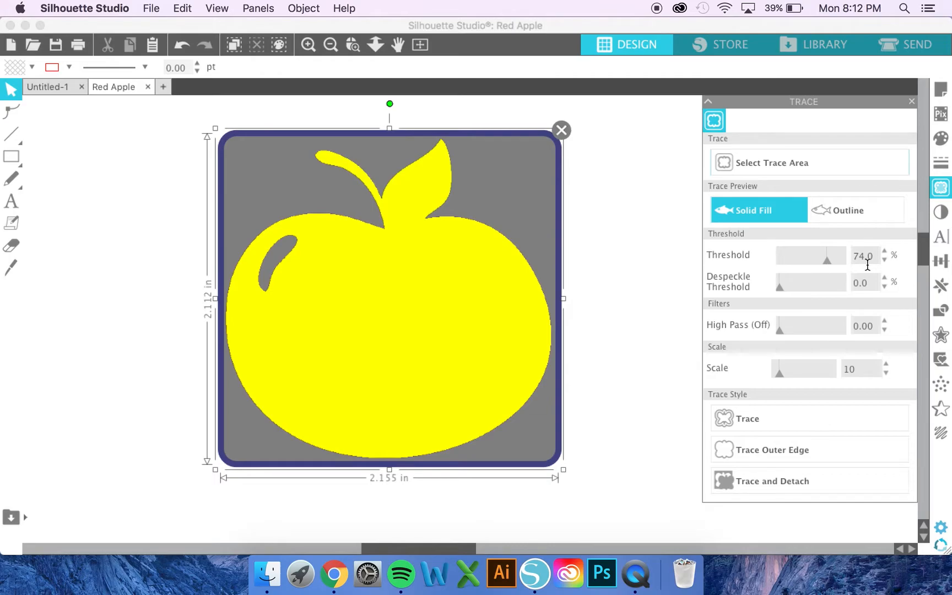
click(885, 253)
click(885, 253)
click(885, 252)
click(748, 451)
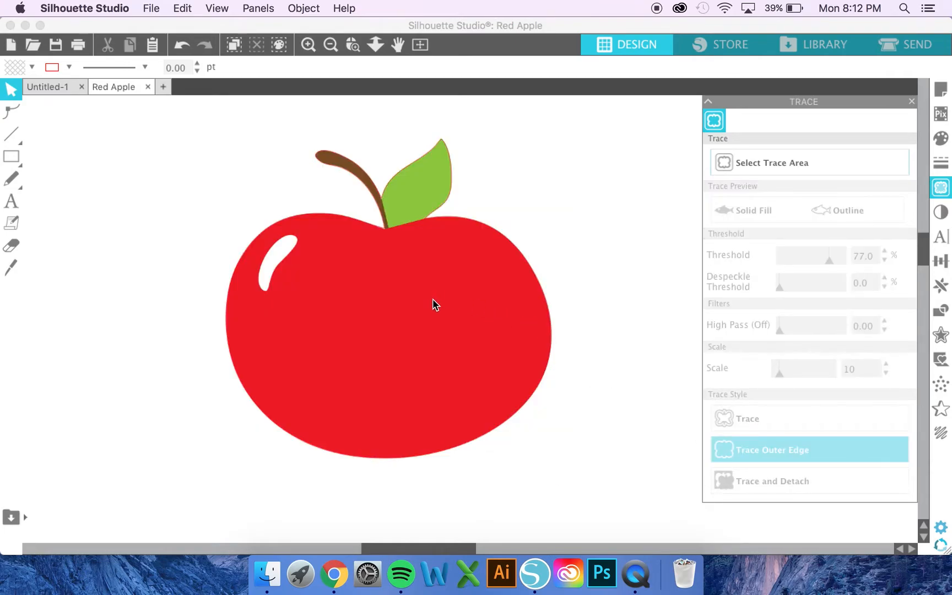
Step: Move the apple image aside to check the traced outline, then undo the move and deselect the image
drag(435, 306, 304, 411)
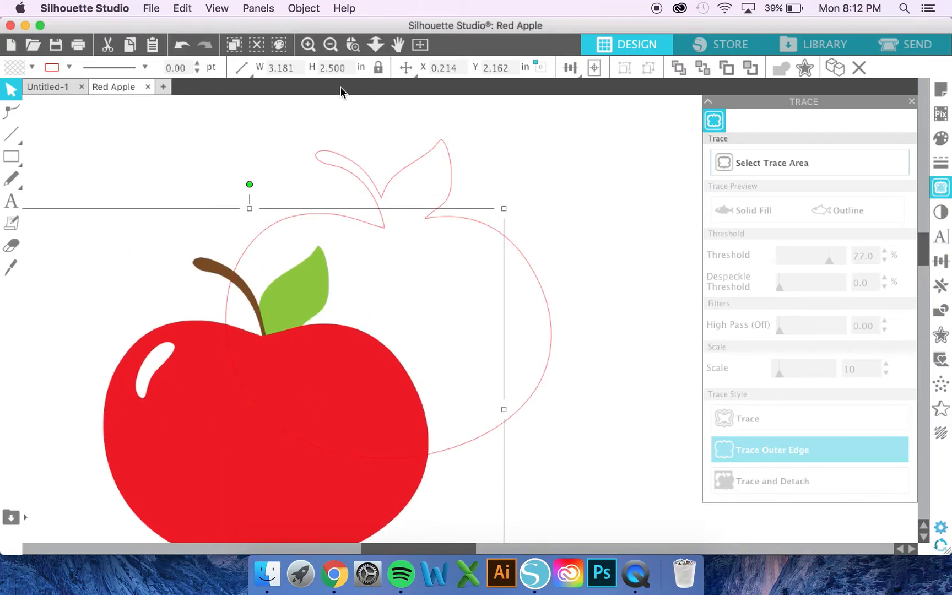
click(181, 45)
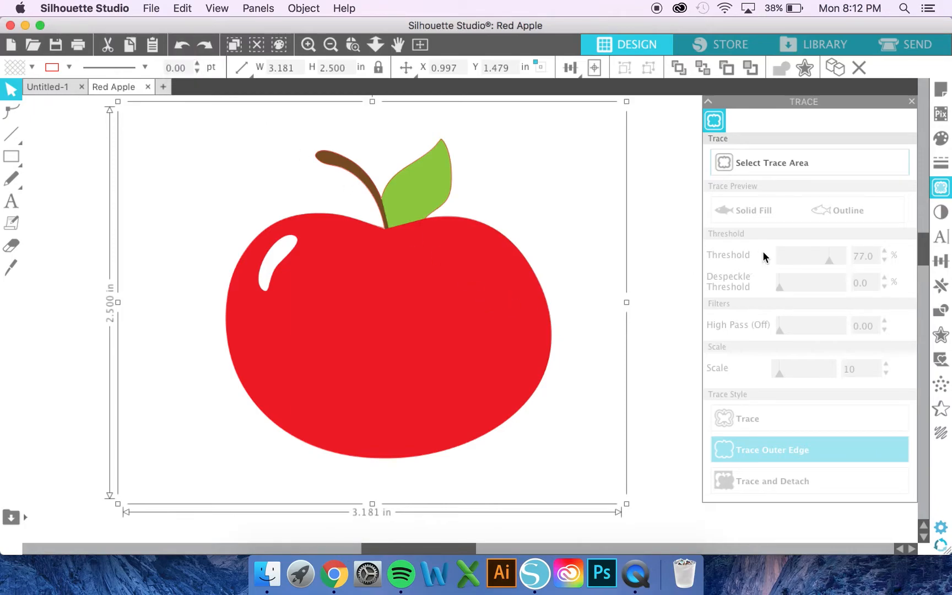
click(662, 260)
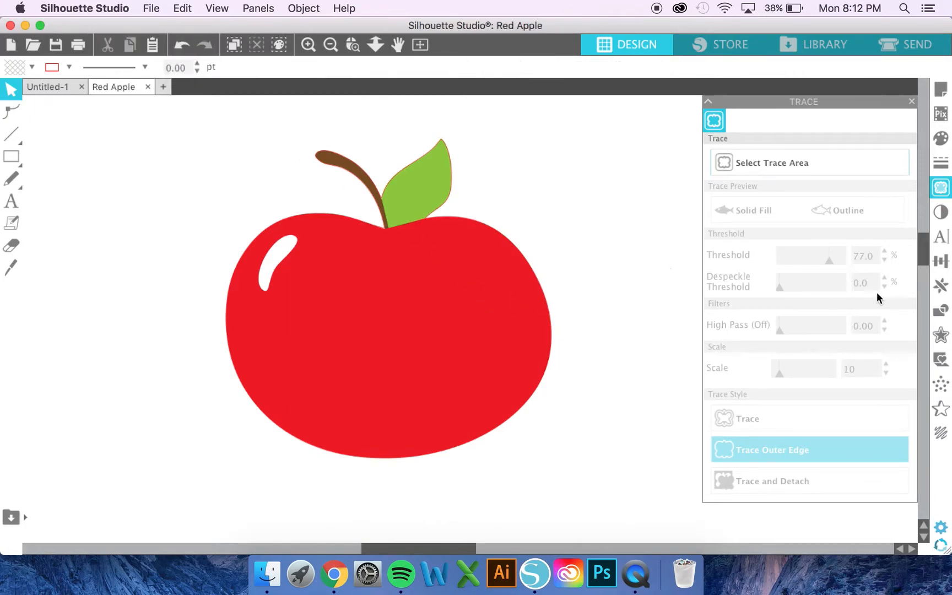
Step: Select the traced apple outline instead of the image and create an outward offset from it
click(945, 339)
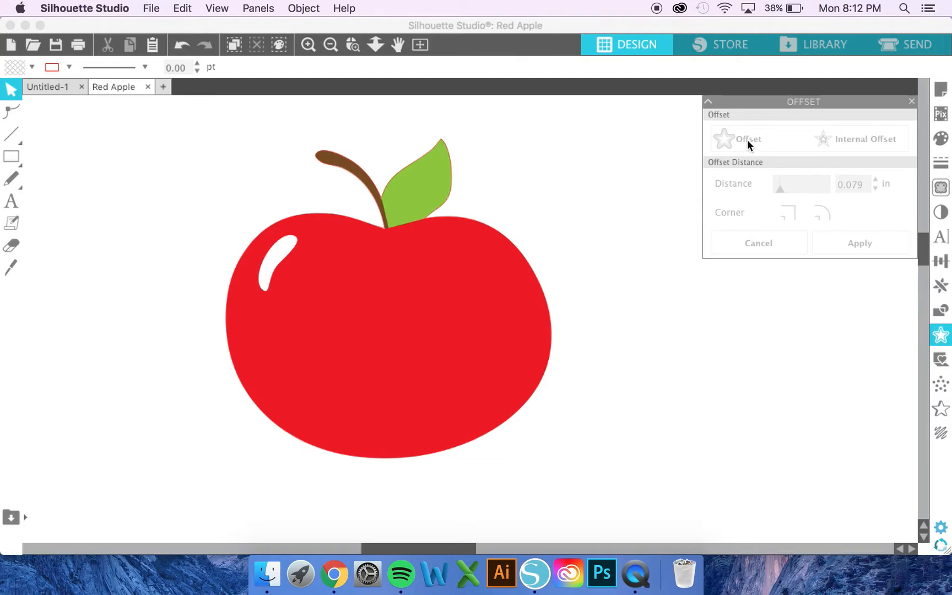
click(493, 289)
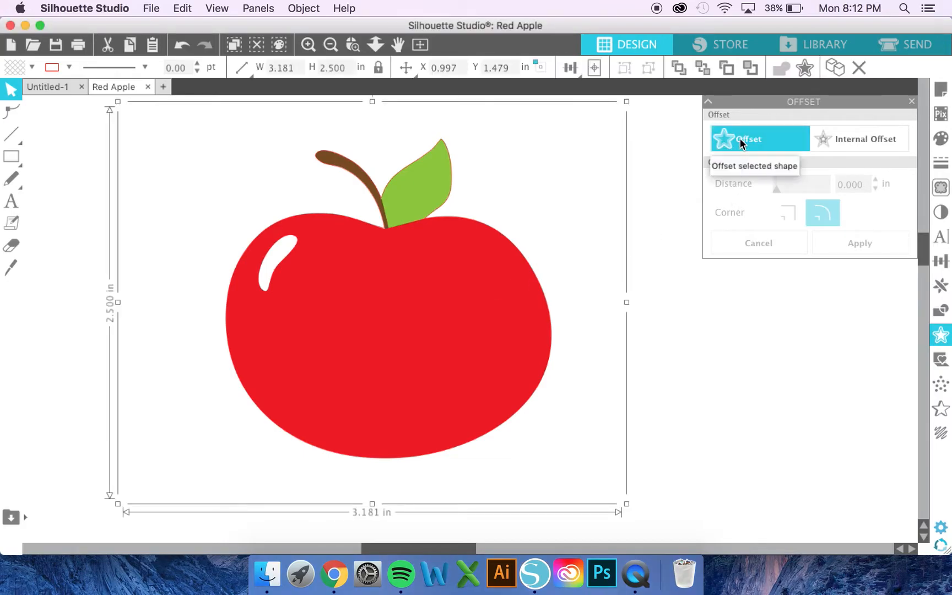
click(430, 223)
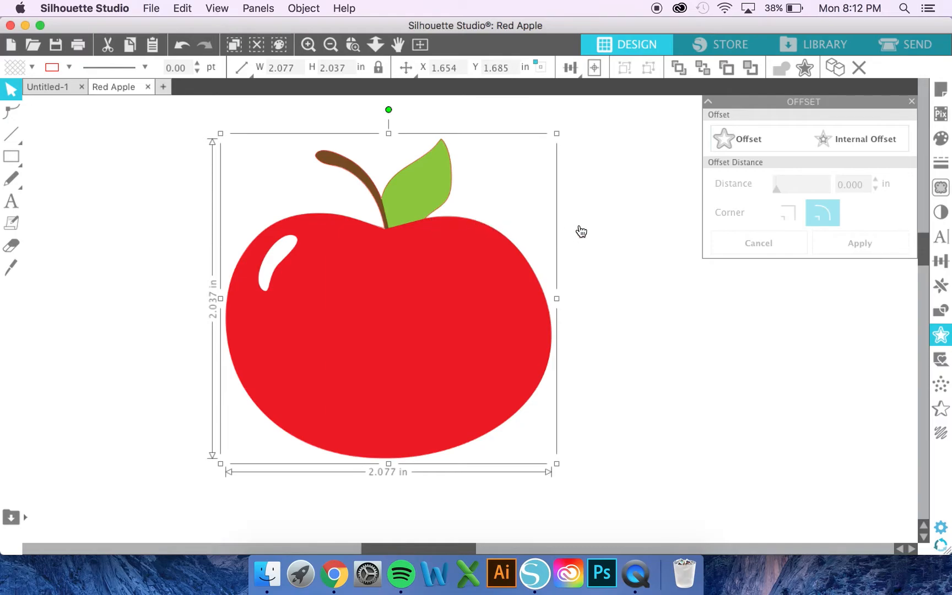
click(608, 277)
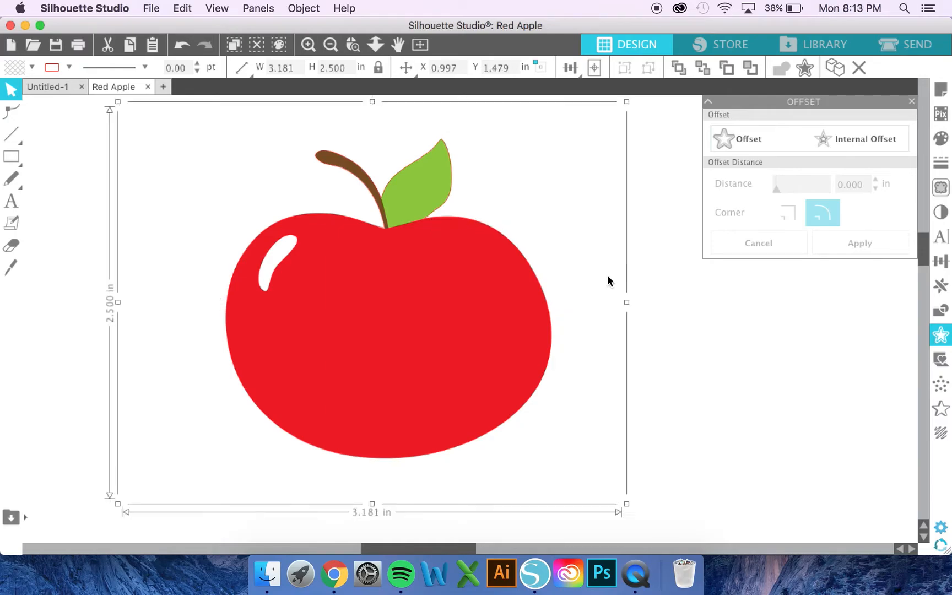
click(442, 213)
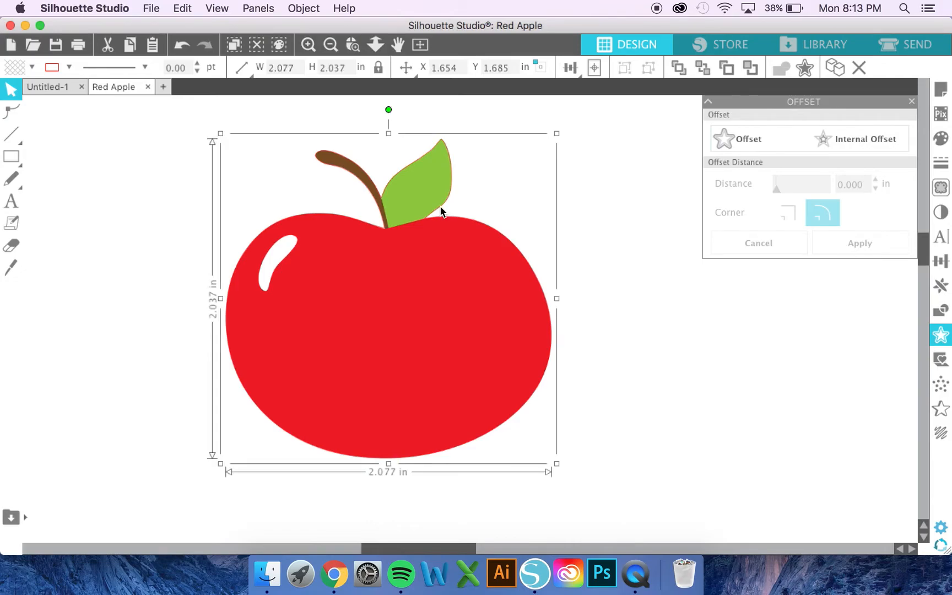
click(752, 144)
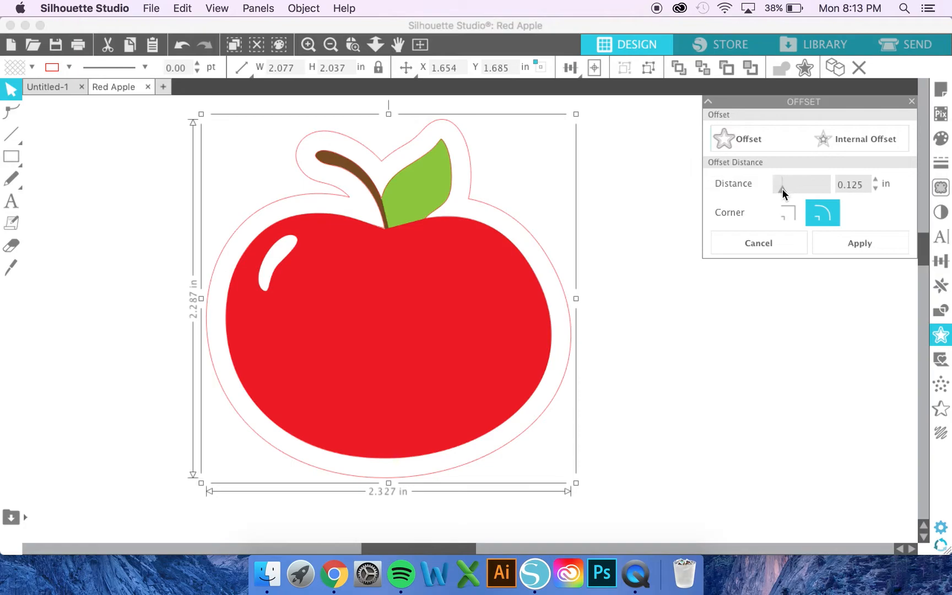
Step: Reduce the offset distance to 0.040 in
drag(782, 188, 778, 189)
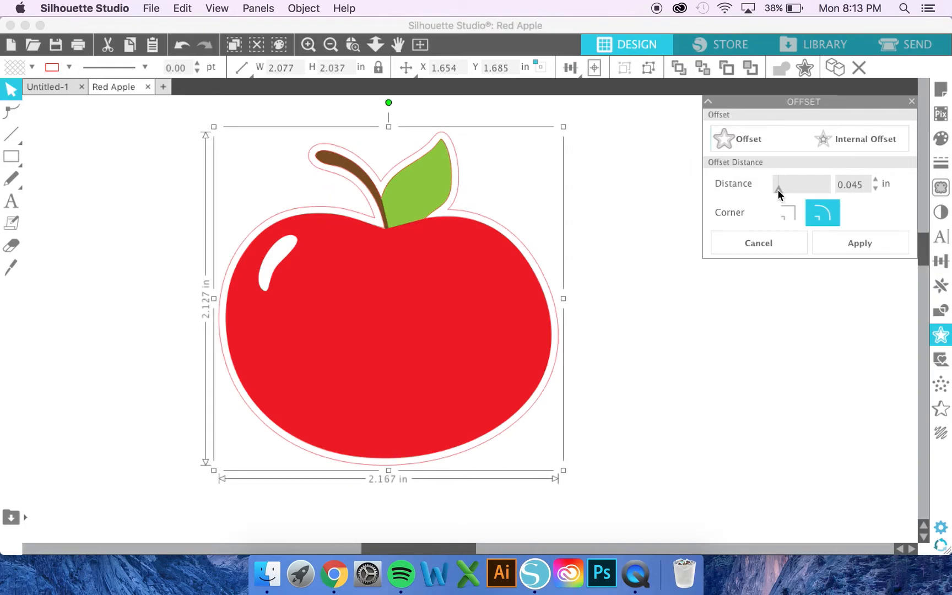
click(877, 188)
click(876, 188)
click(876, 179)
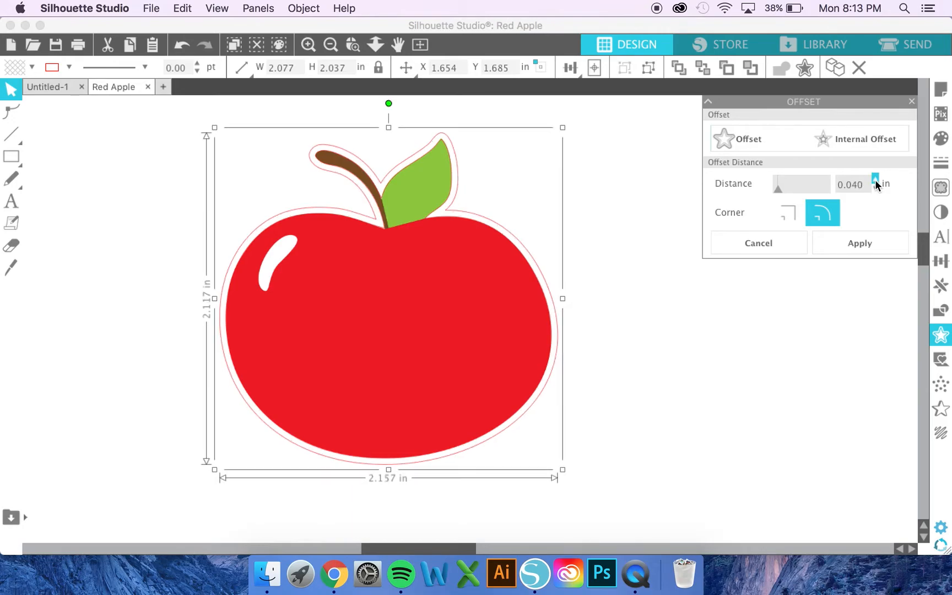
Step: Compare the corner styles, choose sharp corners for the offset and apply it
click(788, 215)
click(791, 213)
click(818, 217)
click(793, 217)
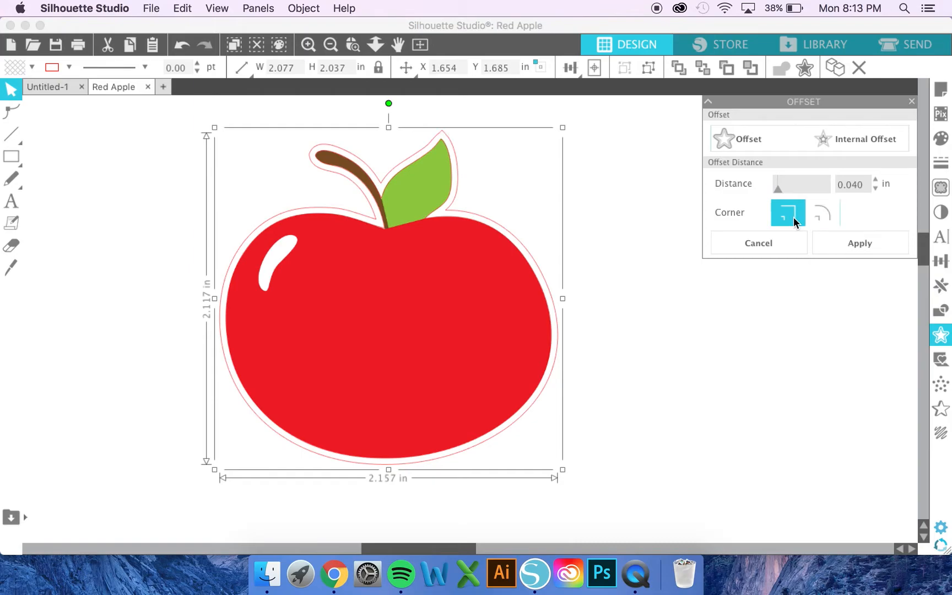
click(858, 243)
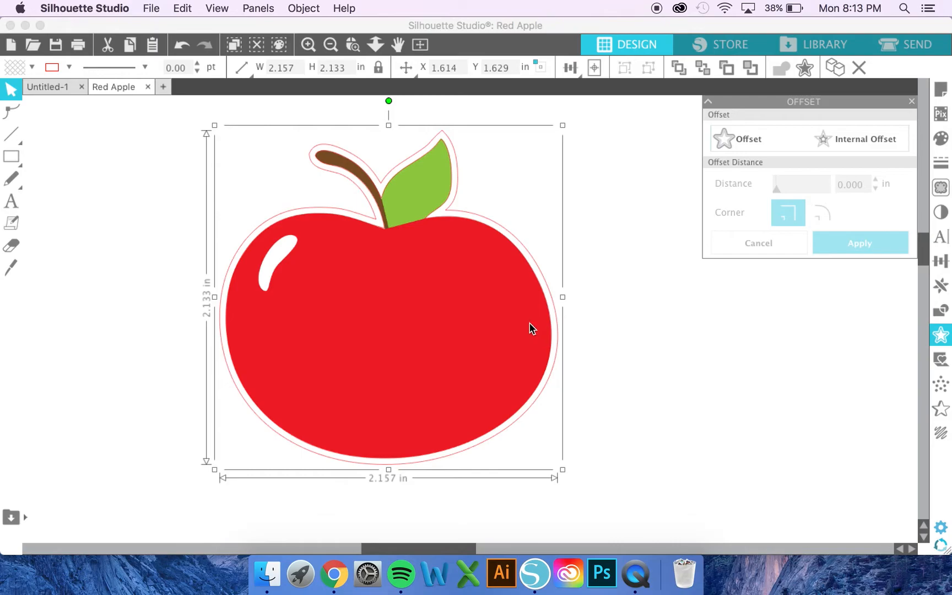
Step: Move the apple image away to inspect both the traced and offset outlines, then undo the move
click(422, 292)
click(423, 296)
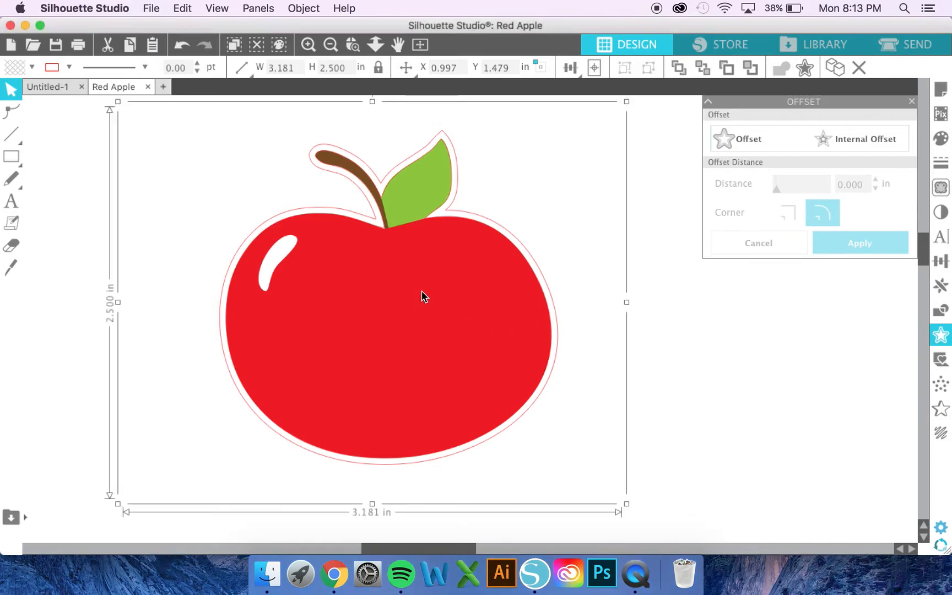
drag(423, 296, 229, 488)
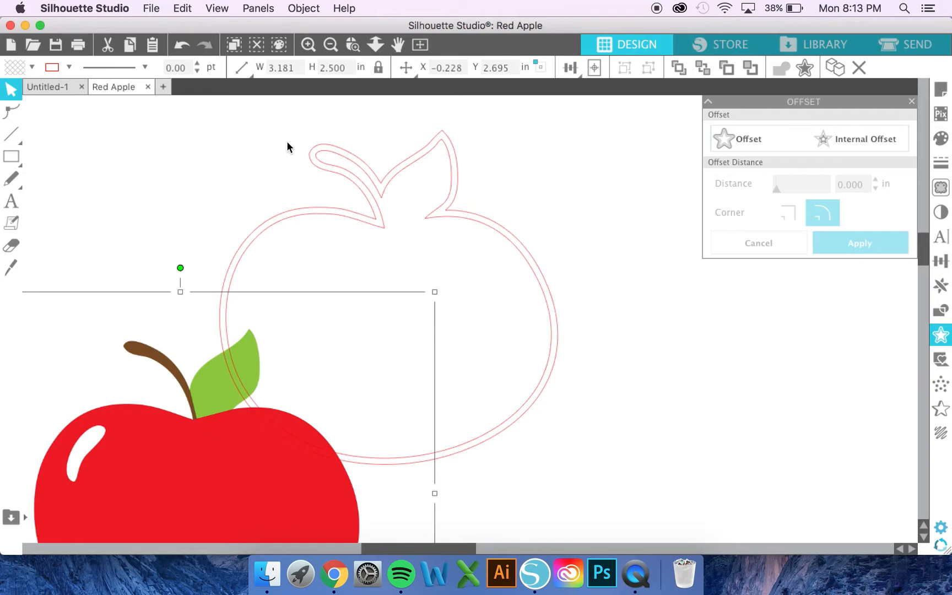
click(182, 48)
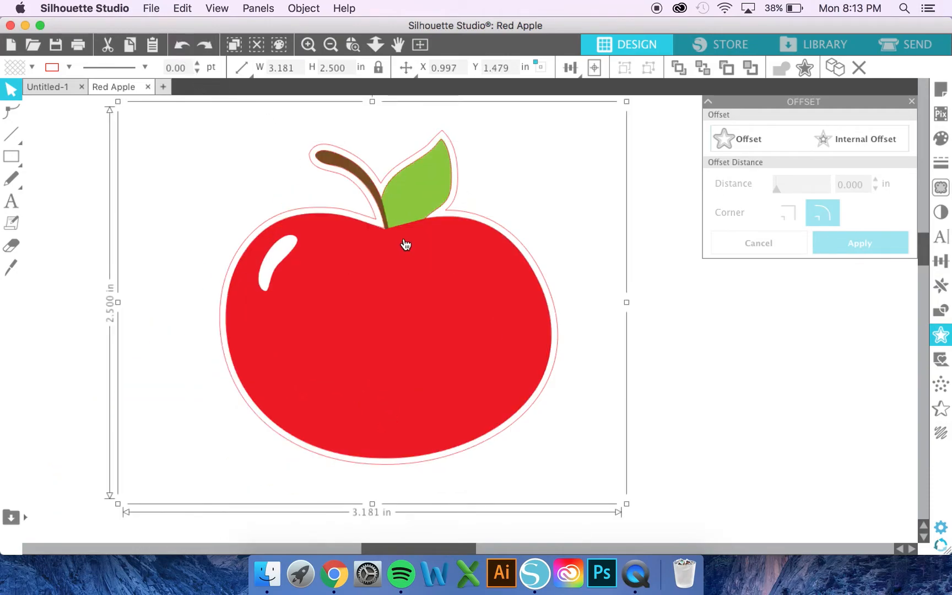
Step: Inspect the inner traced outline and its edit points up close around the stem and leaf
key(z)
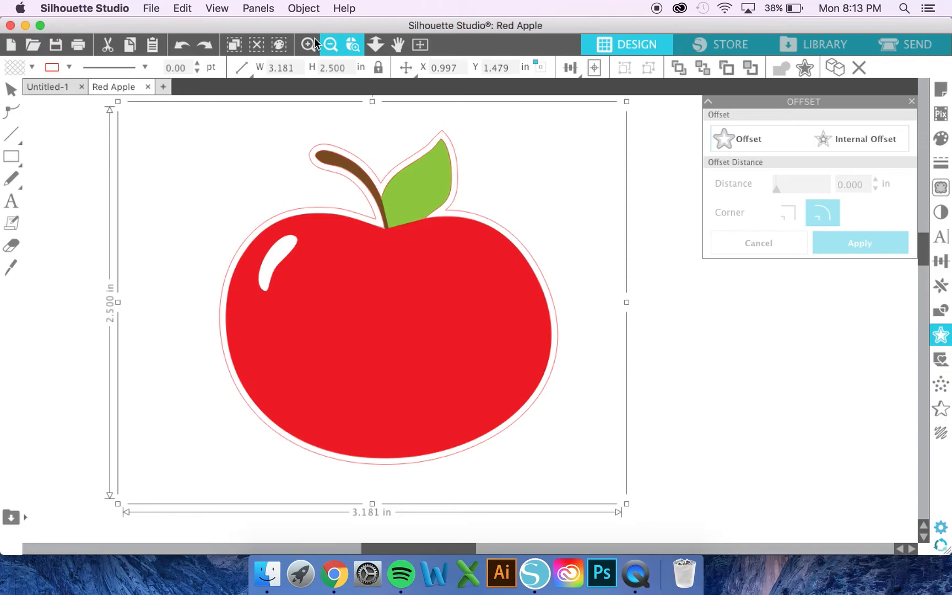
drag(337, 99, 434, 180)
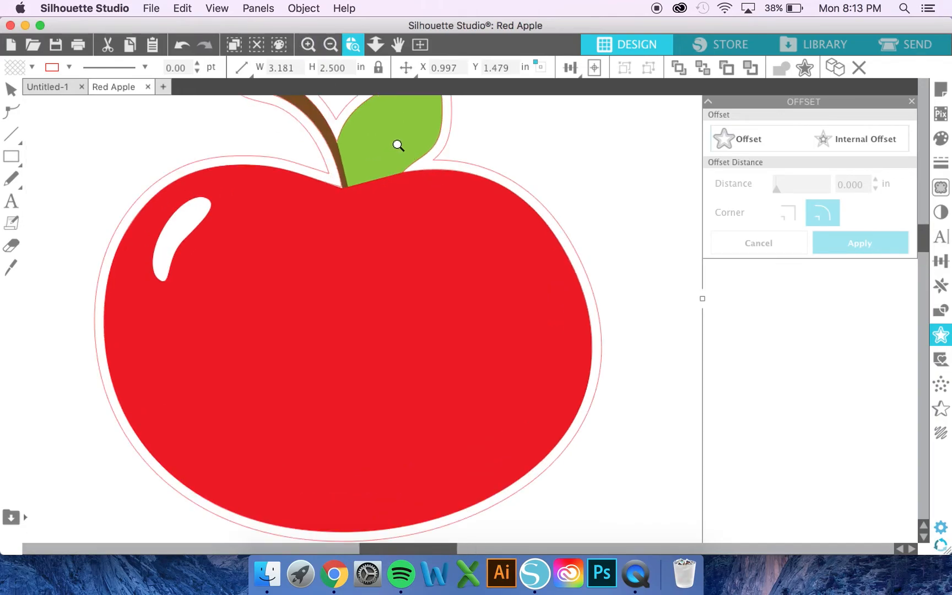
click(311, 48)
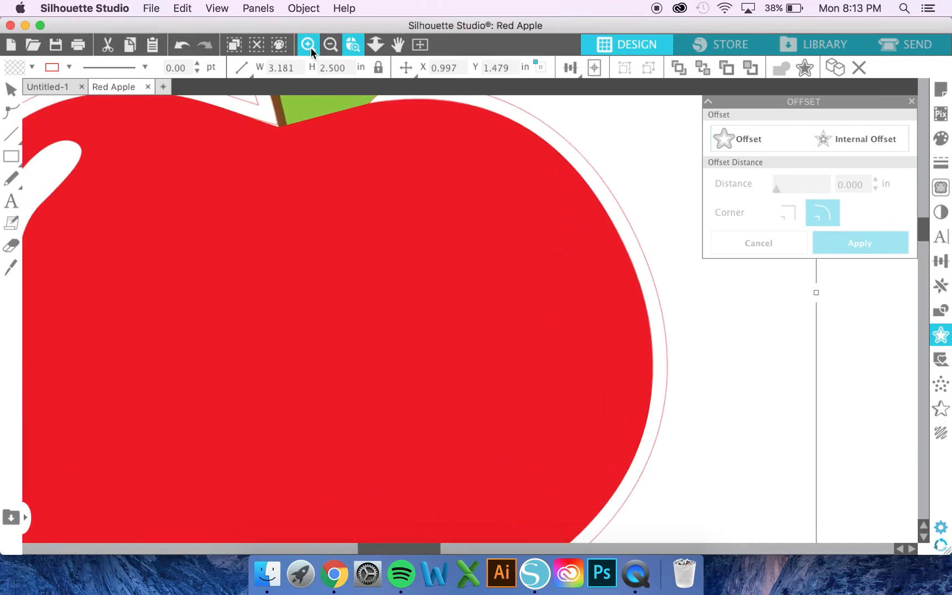
click(398, 45)
drag(404, 126, 410, 310)
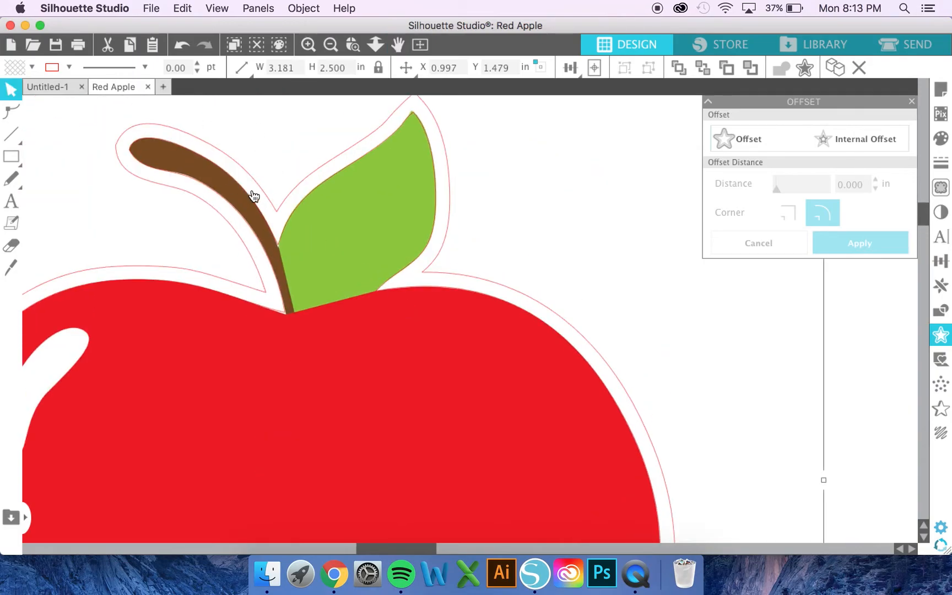
click(285, 227)
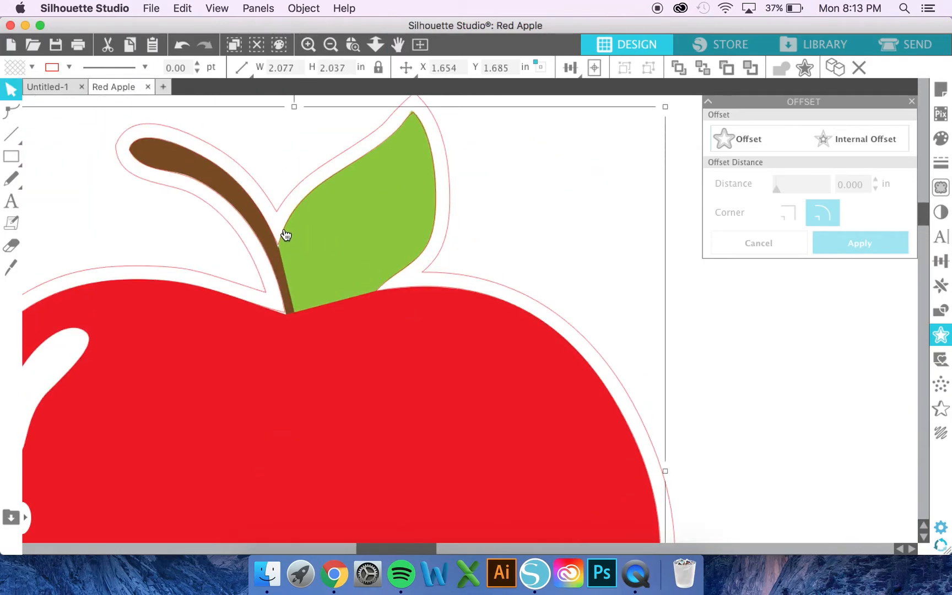
double_click(285, 235)
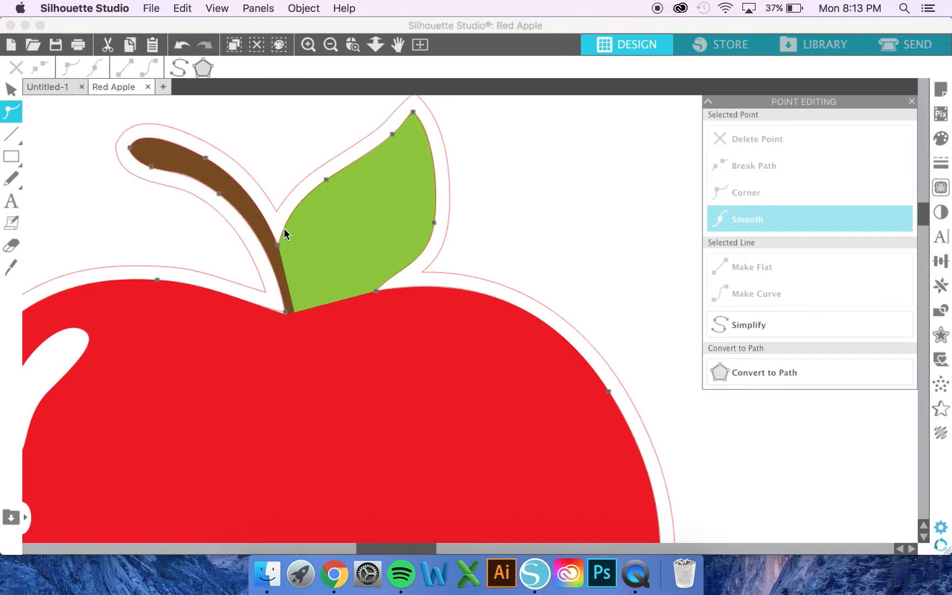
click(14, 84)
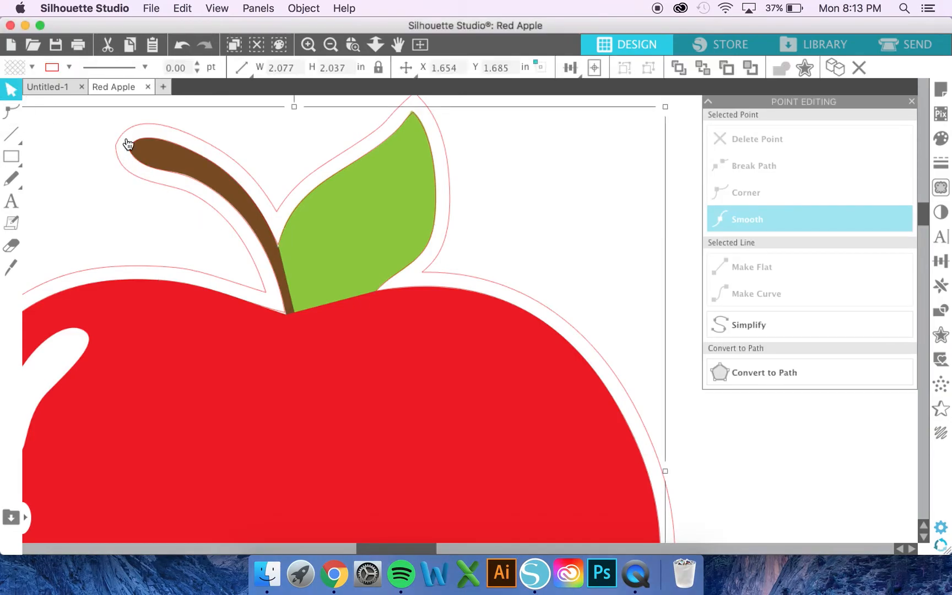
click(282, 248)
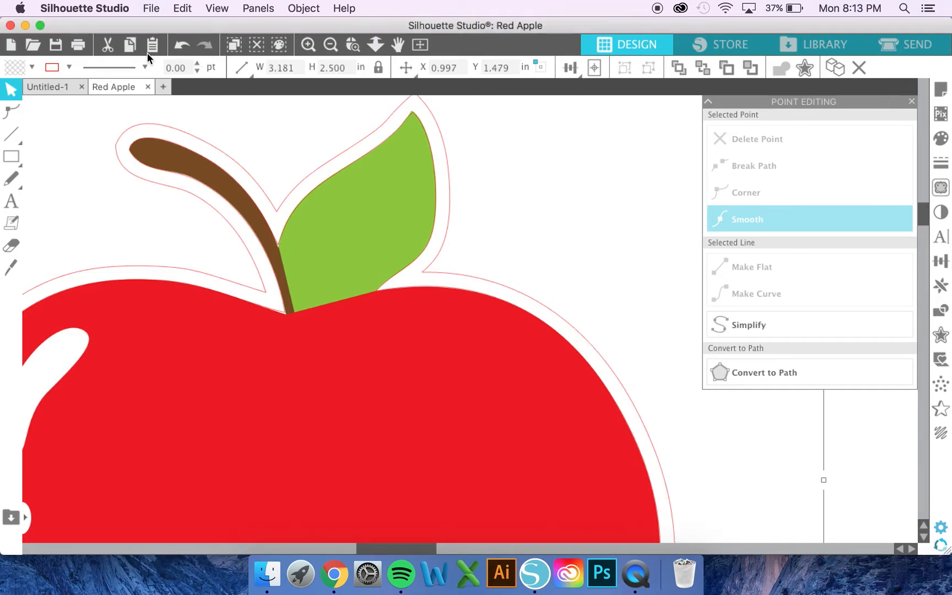
click(110, 42)
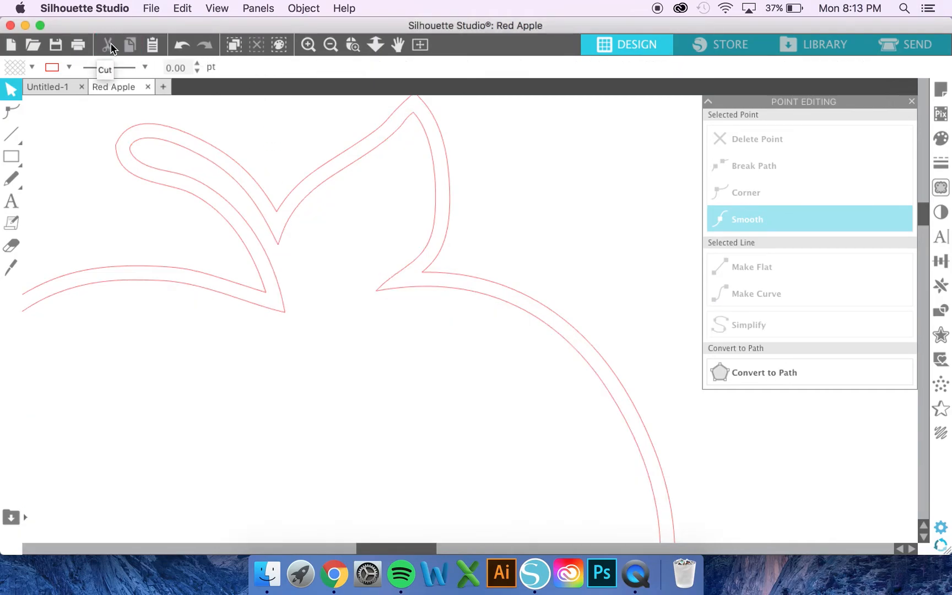
key(super+v)
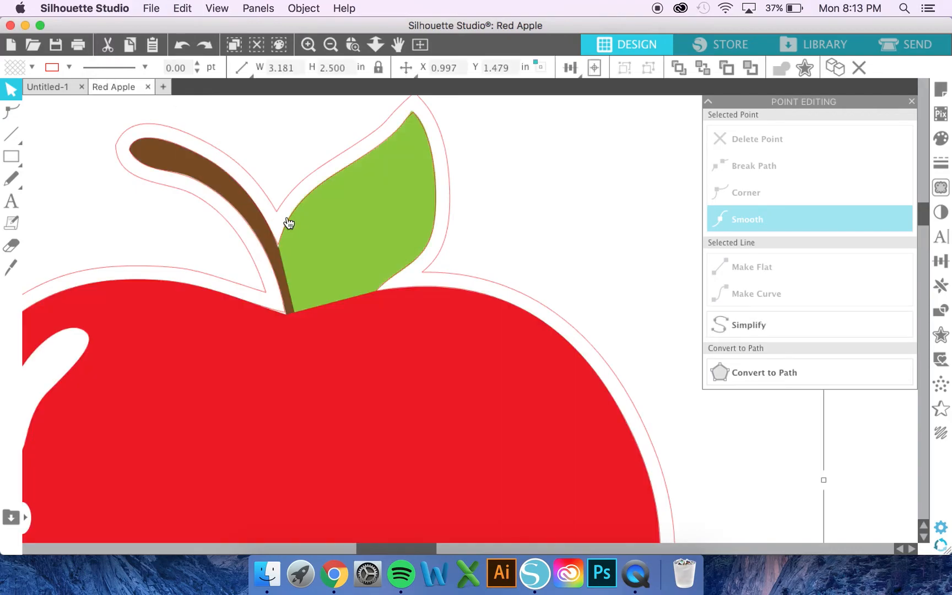
Step: Cut away the inner traced outline, keeping the apple image and the outer offset outline
click(289, 216)
double_click(289, 216)
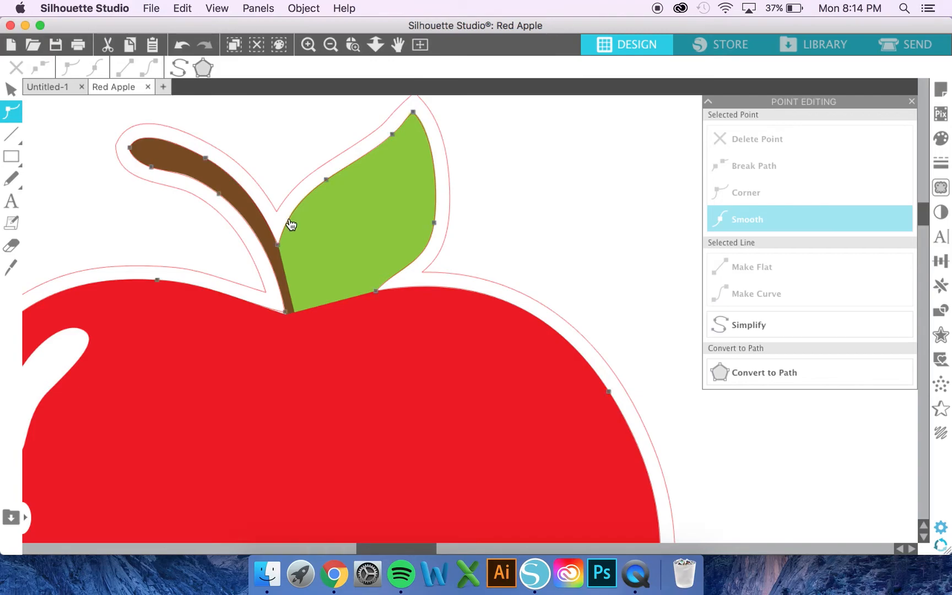
click(11, 89)
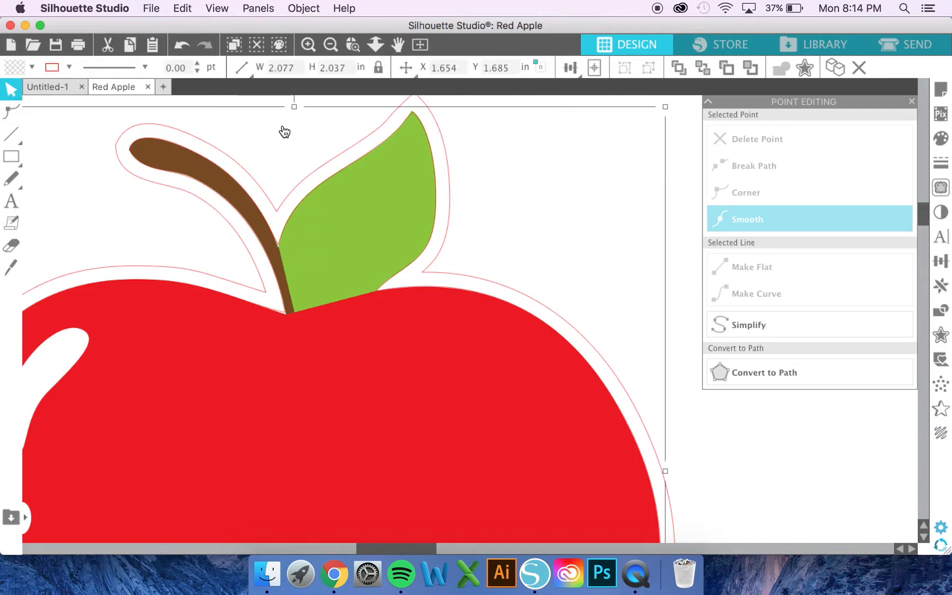
click(109, 45)
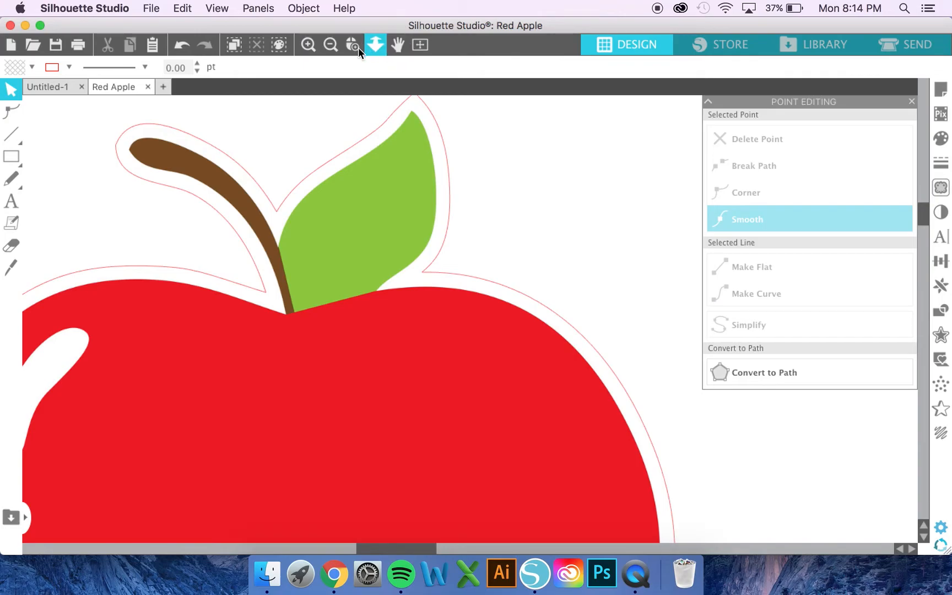
Step: Move the apple image aside to check the remaining cut outline, and undo the move
click(333, 47)
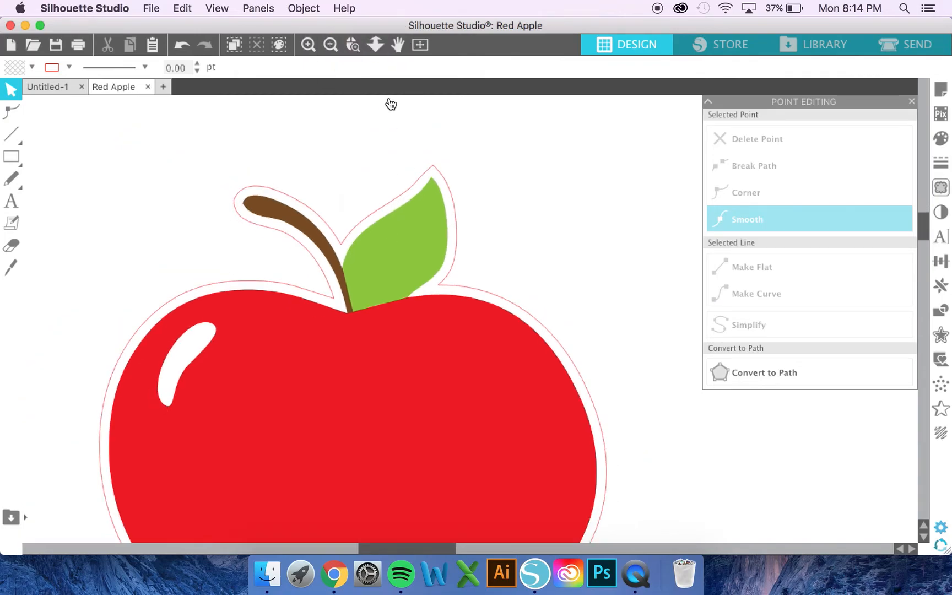
click(397, 44)
drag(365, 285, 366, 202)
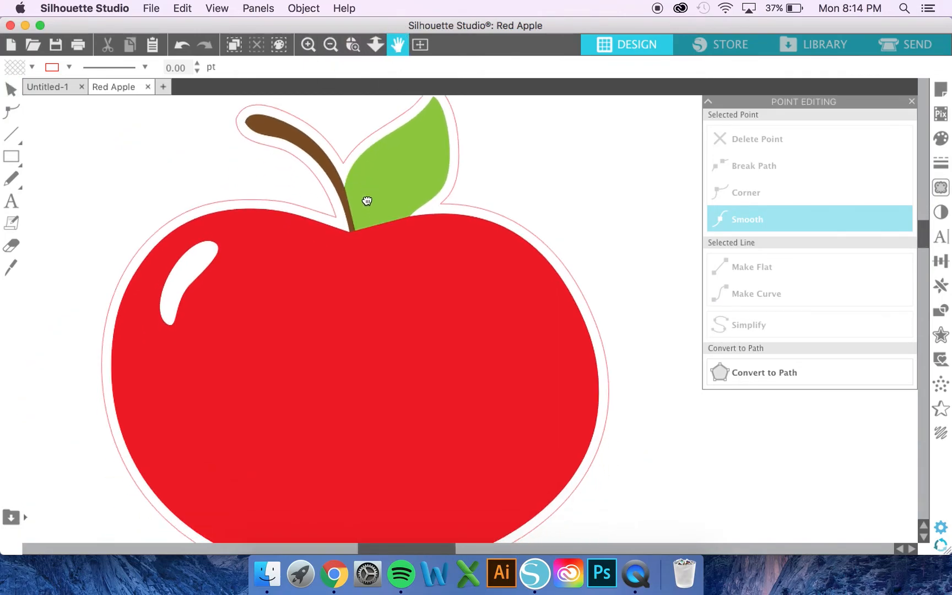
drag(376, 249, 185, 410)
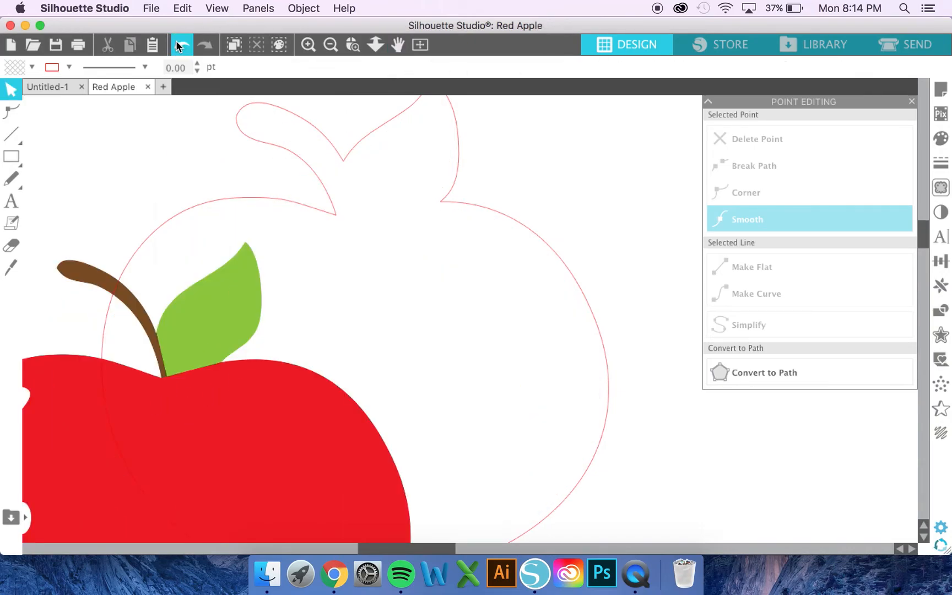
click(180, 47)
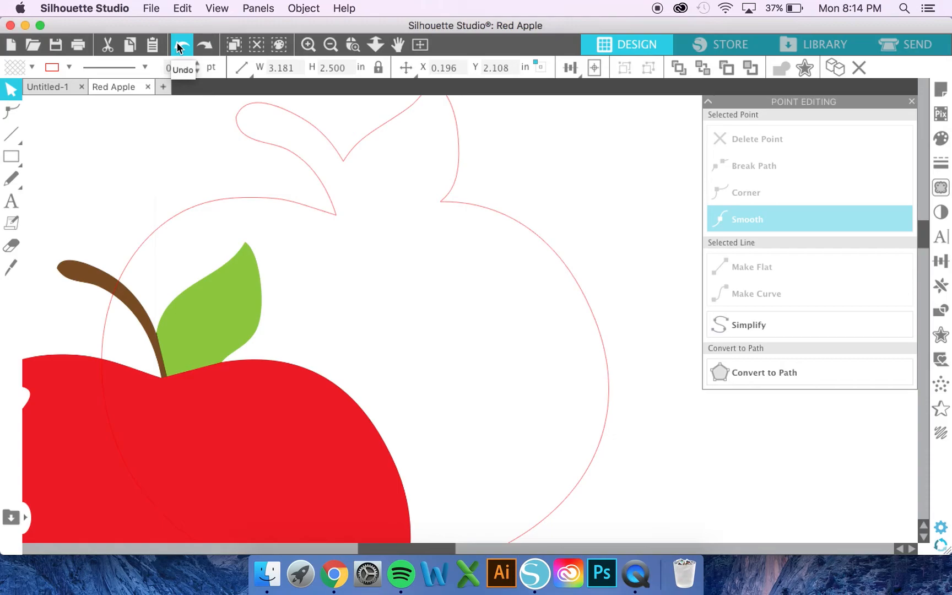
click(183, 48)
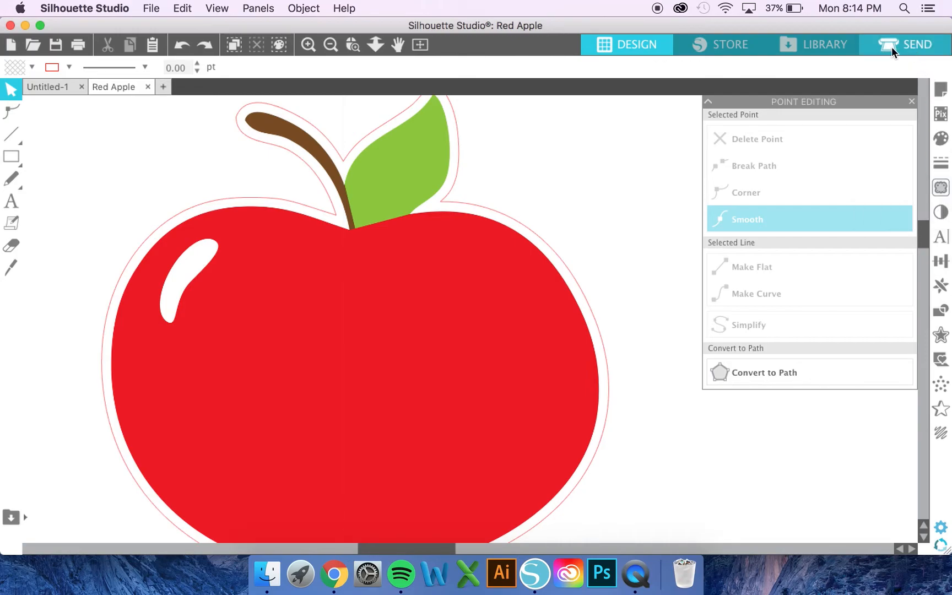
Step: Select the apple image together with its offset outline and group them
click(422, 45)
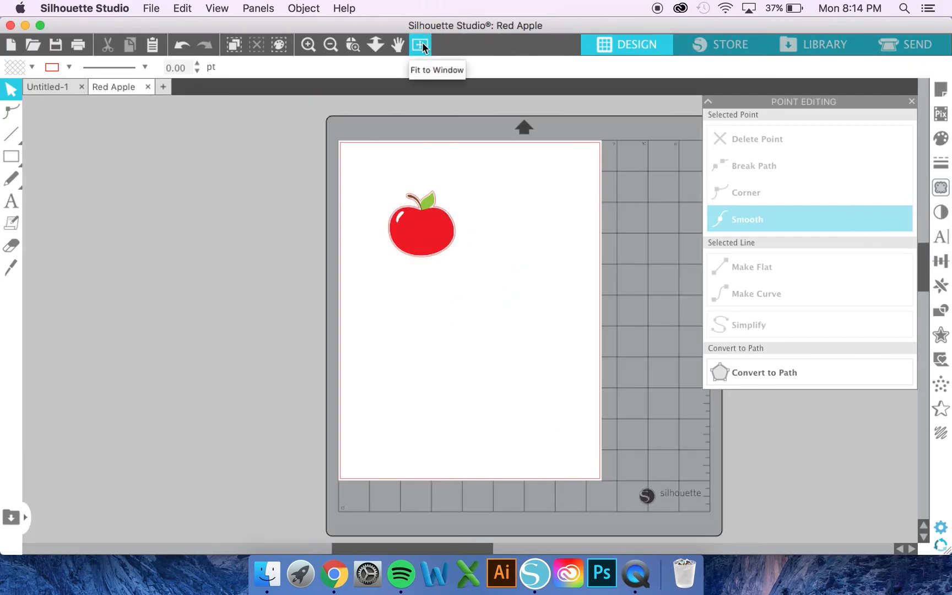
click(385, 183)
drag(371, 162, 471, 276)
click(304, 8)
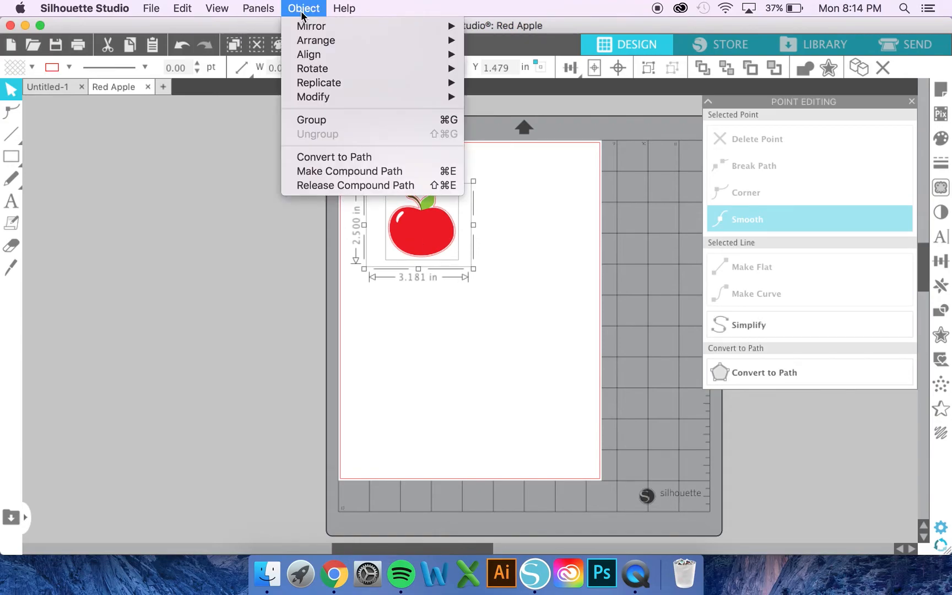
click(315, 121)
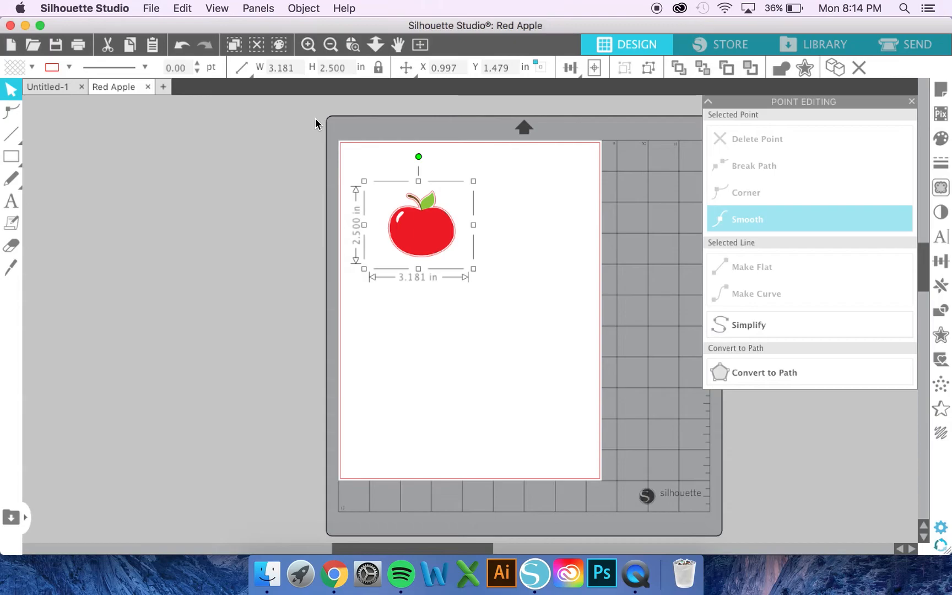
Step: Flip the grouped apple horizontally and flip it back
click(309, 6)
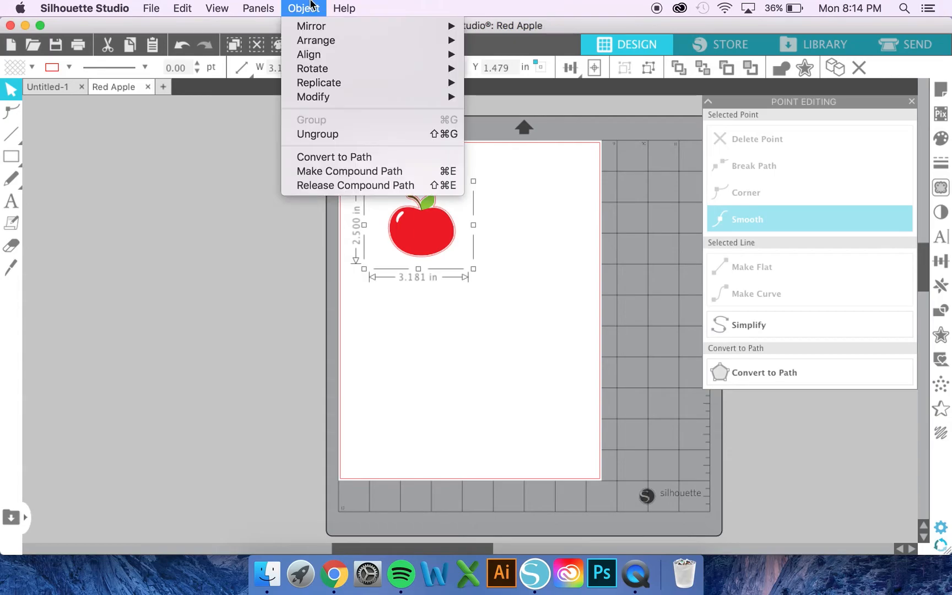
mouse_move(322, 26)
click(514, 32)
click(314, 6)
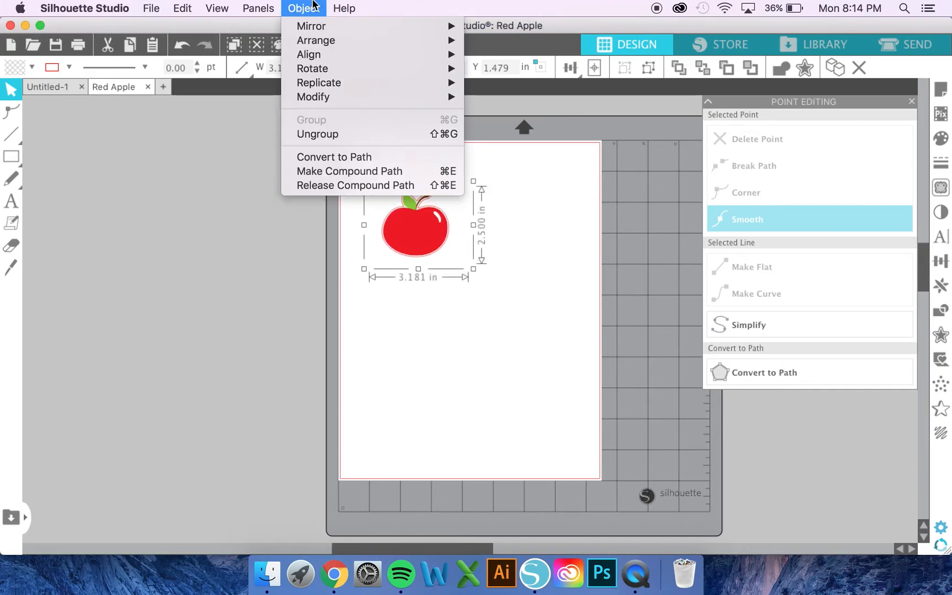
mouse_move(325, 30)
click(513, 30)
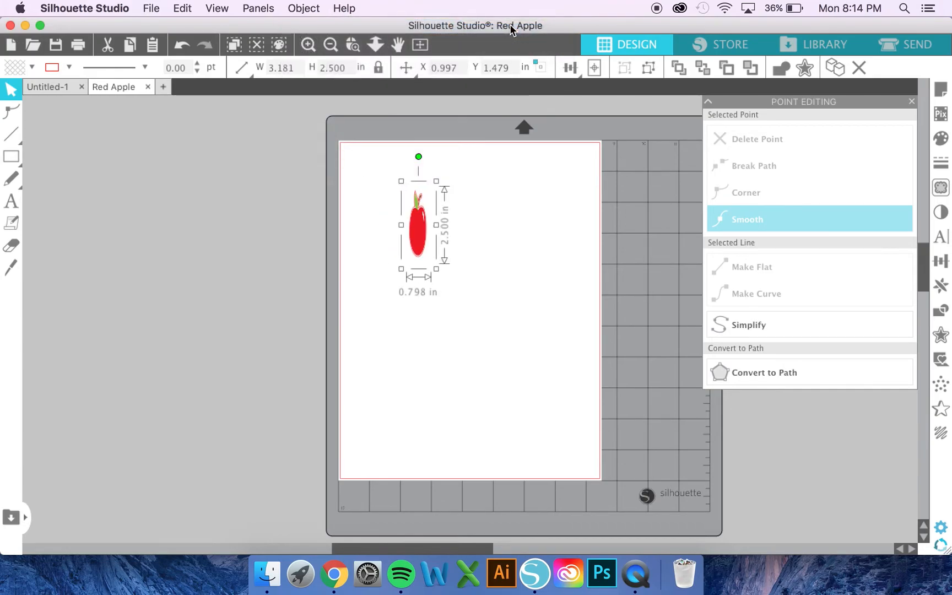
Step: Fill the page with copies of the grouped apple and close the point editing settings
click(302, 8)
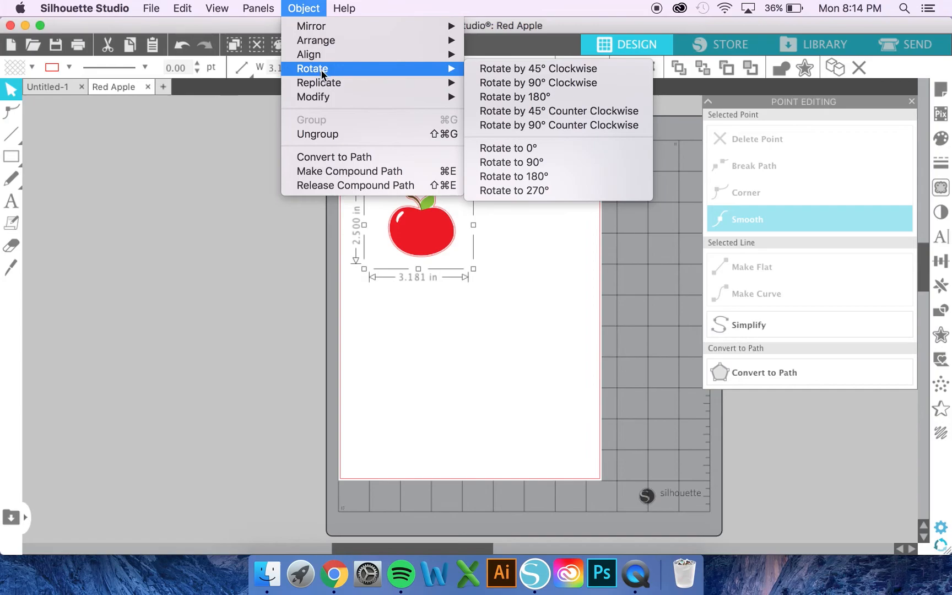
mouse_move(322, 82)
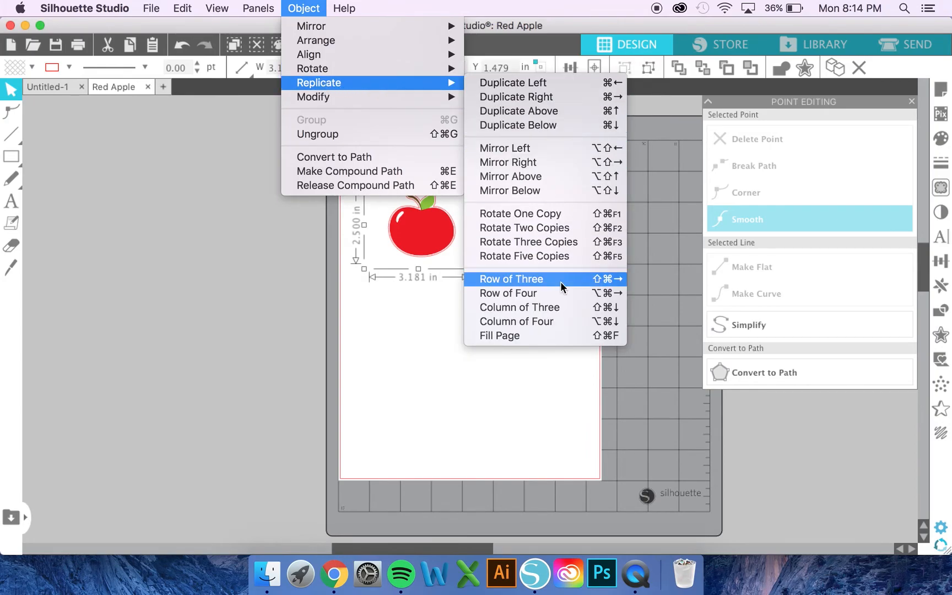
click(563, 336)
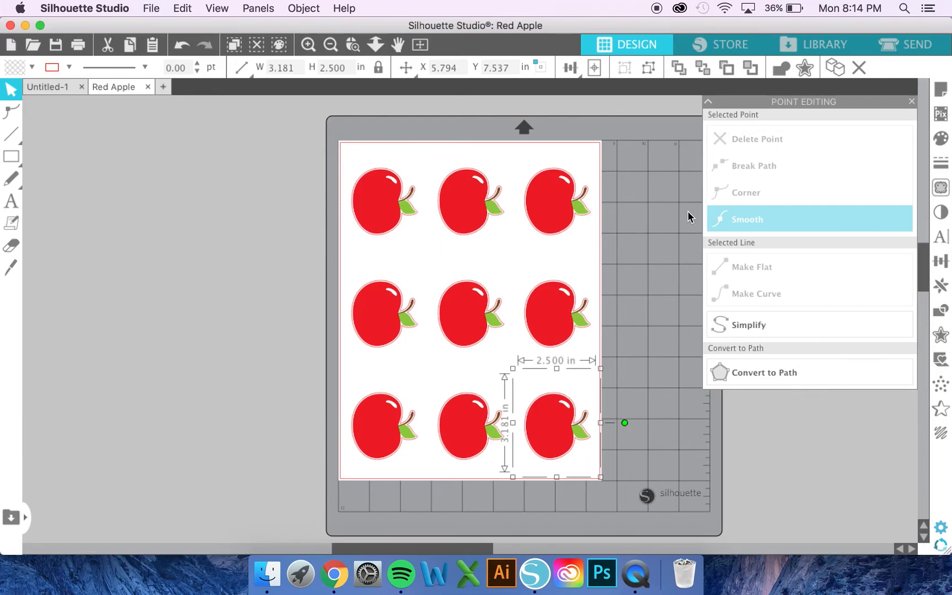
click(912, 102)
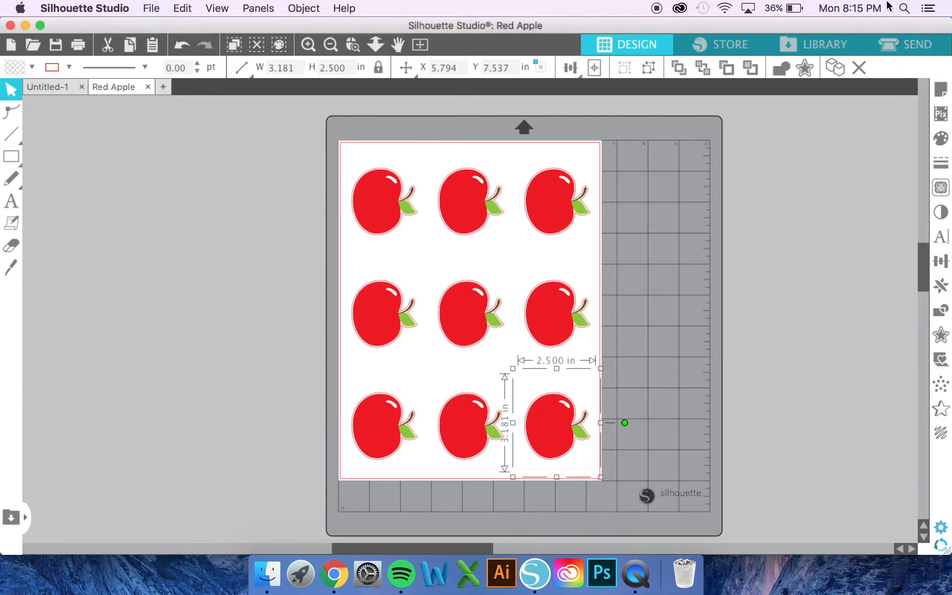
click(919, 49)
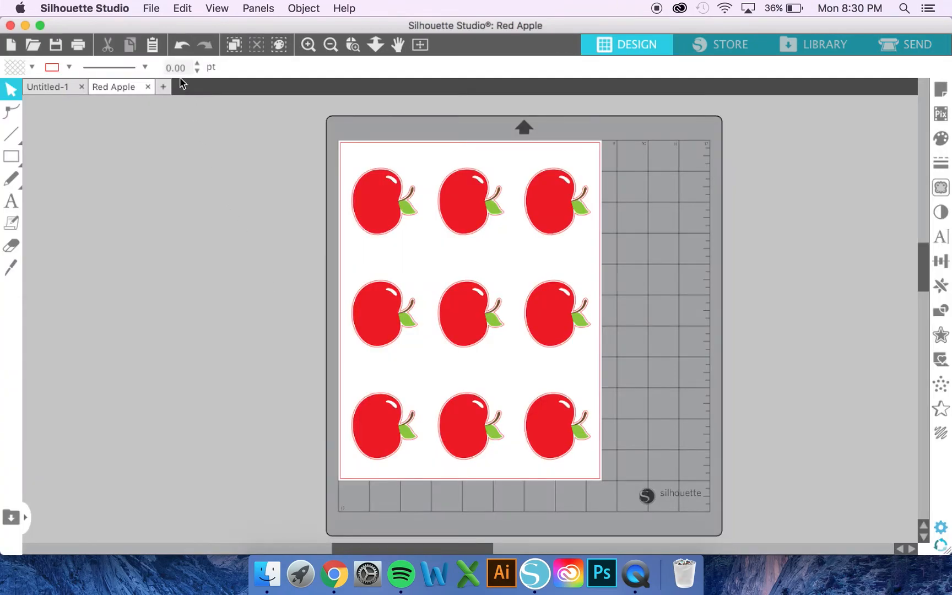
Step: Save the design to the library's User Designs folder under the name Red Apples
click(150, 9)
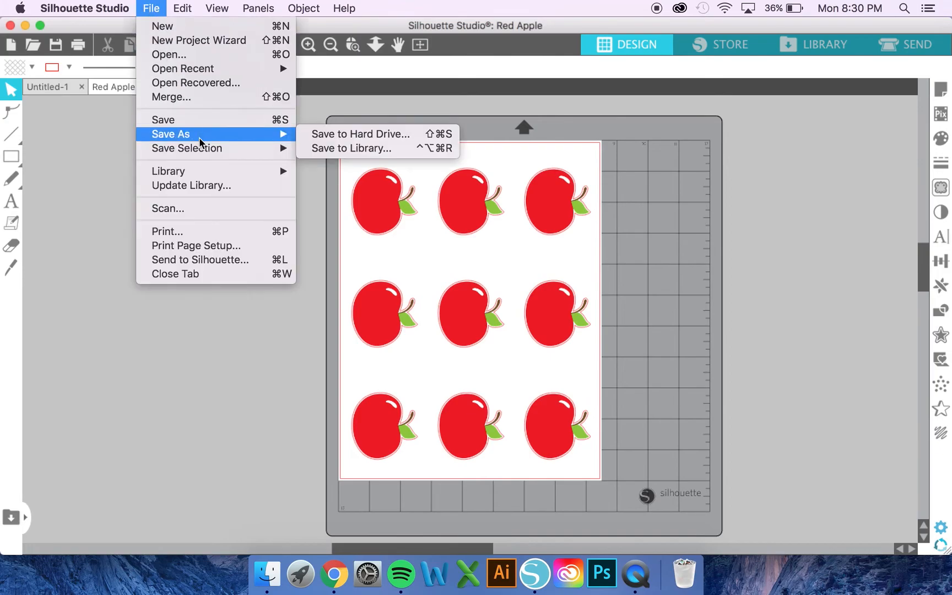
mouse_move(291, 135)
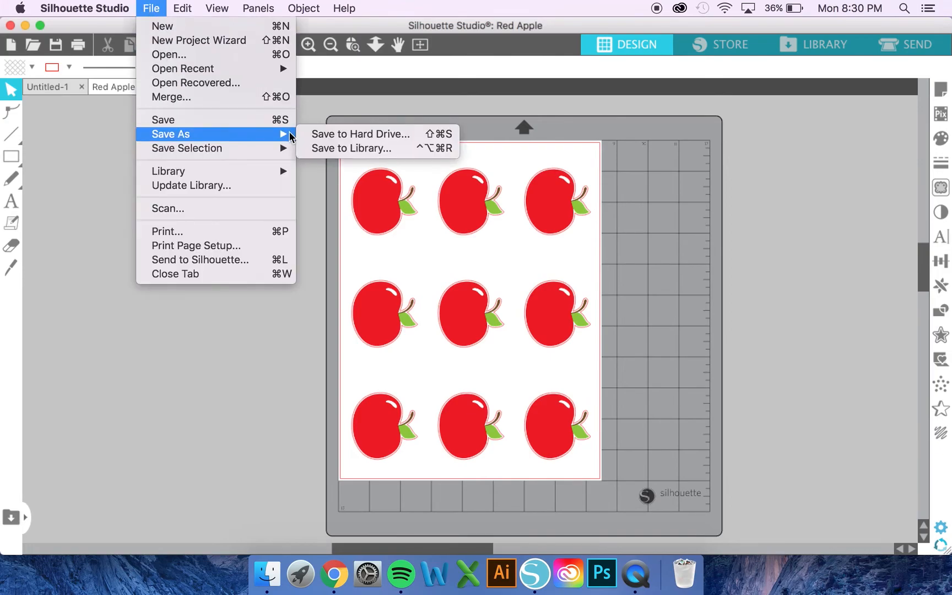
click(325, 148)
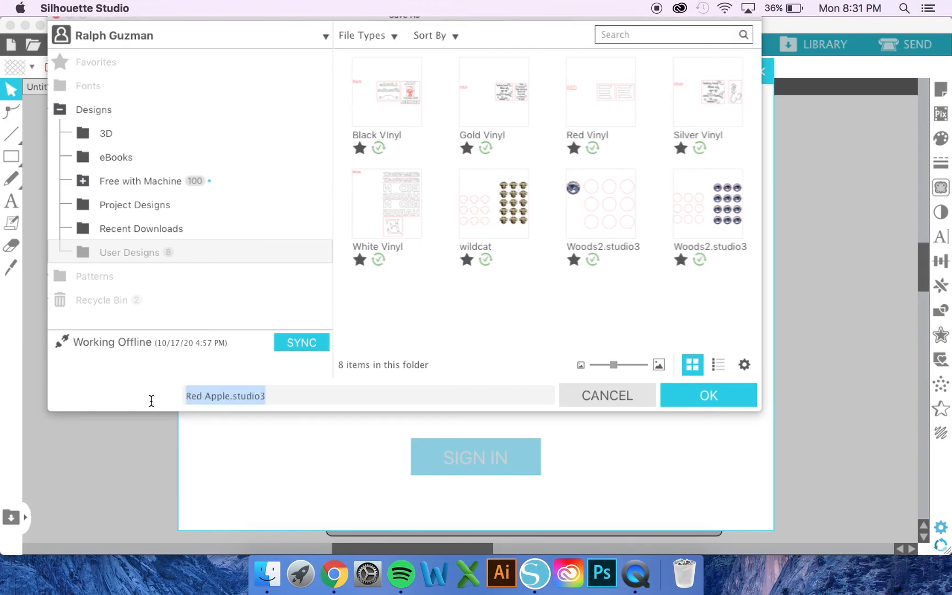
text(Red Apples)
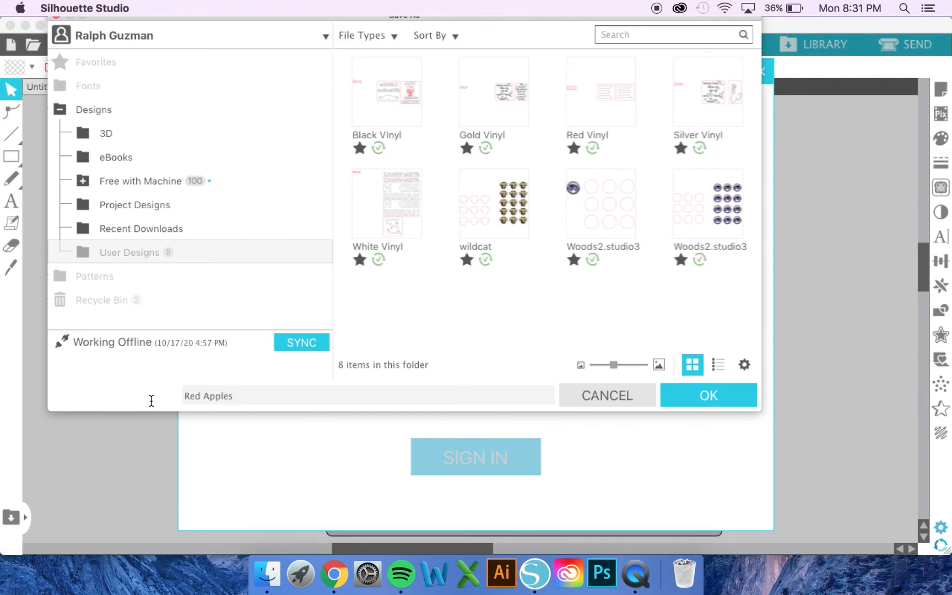
click(695, 400)
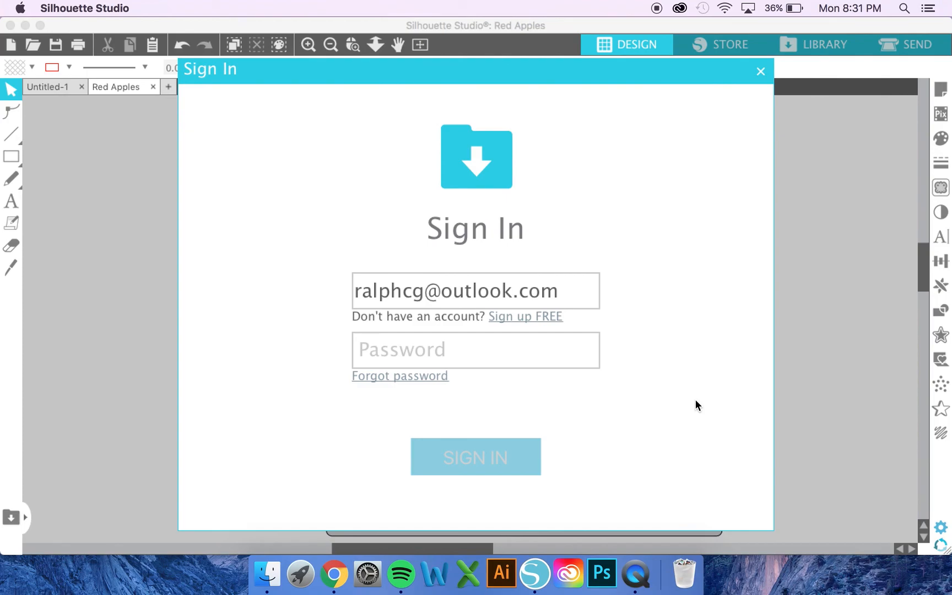
Step: Enter the account password and sign in to the Silhouette library
click(547, 342)
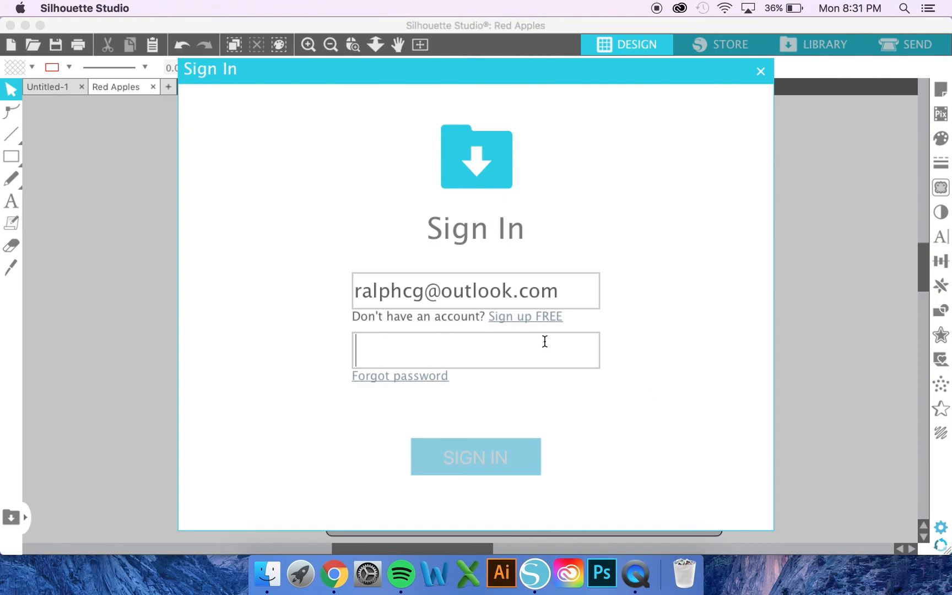
text(•)
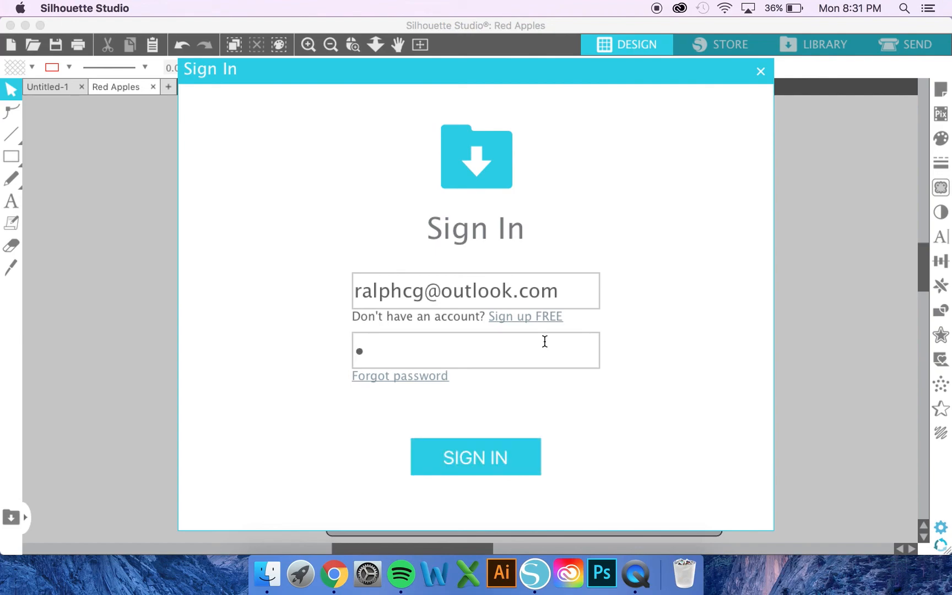
text(•••••••••)
click(497, 457)
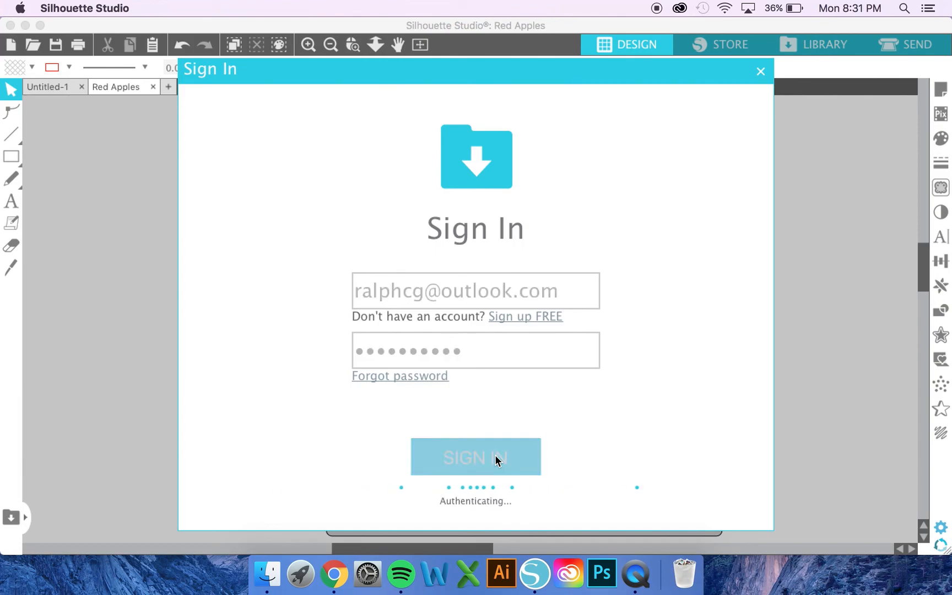